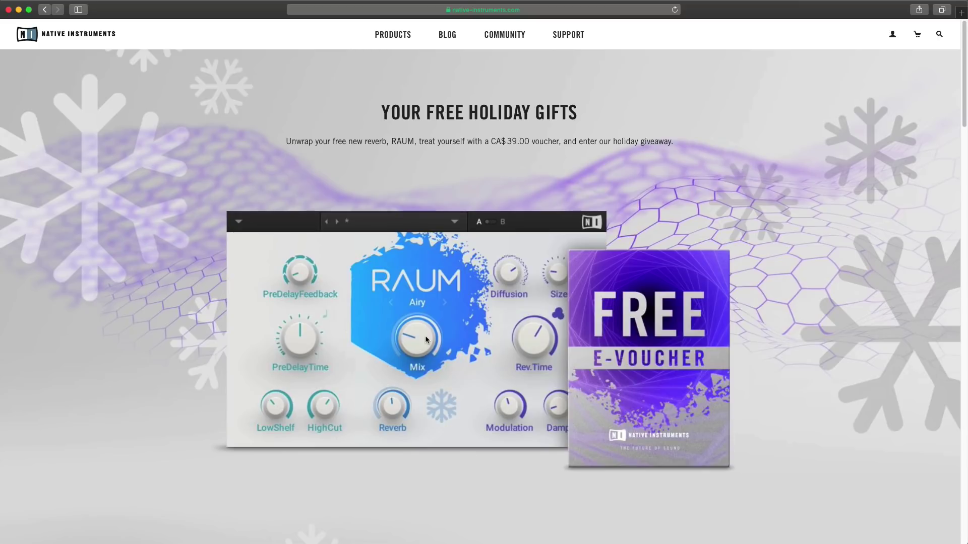
Look through the Native Instruments holiday gifts page, including the giveaway terms and the entry form.
key("End")
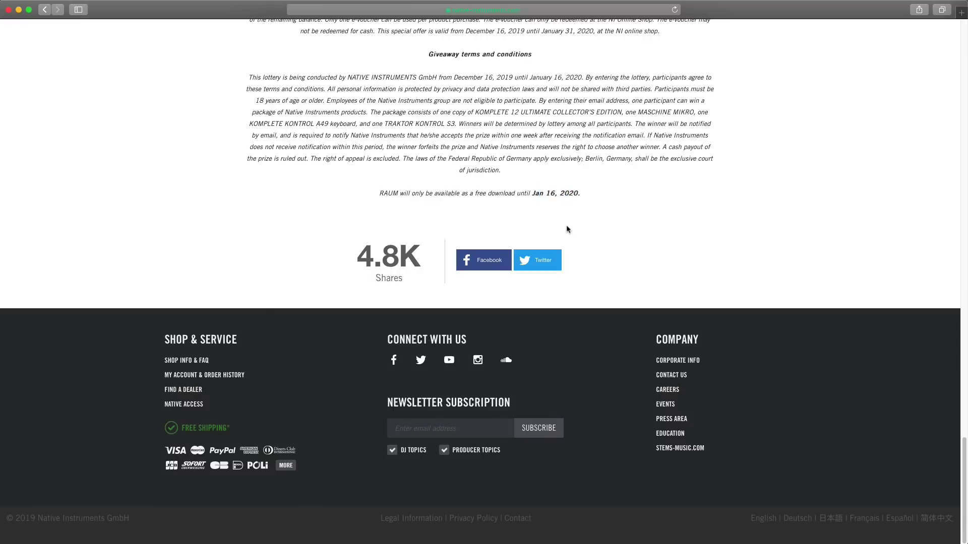
left_click_drag(545, 197, 605, 203)
left_click(606, 203)
scroll(604, 206, "up", 15)
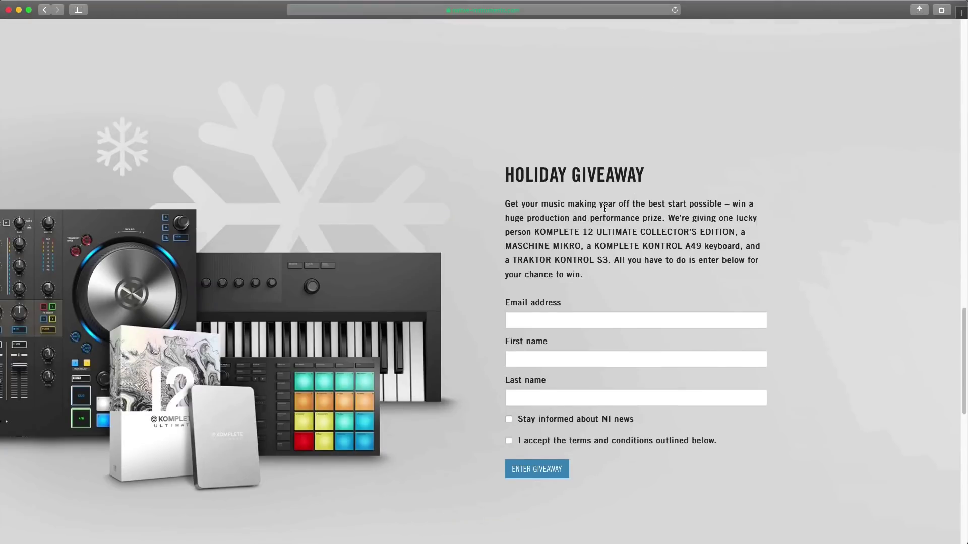
scroll(604, 207, "up", 12)
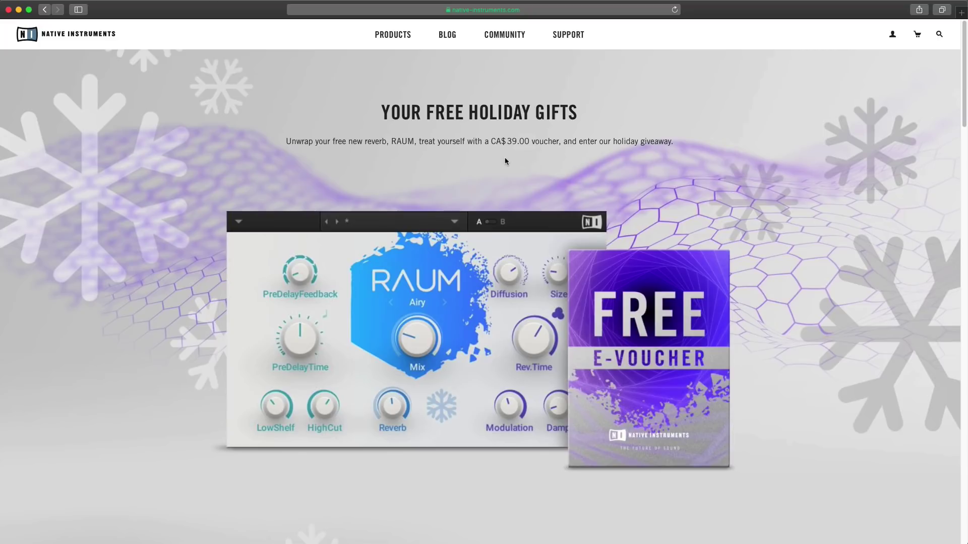
Switch to the Logic Pro project, solo the second #default track, view its ES2 synth and play the track without effects.
key("super+Tab")
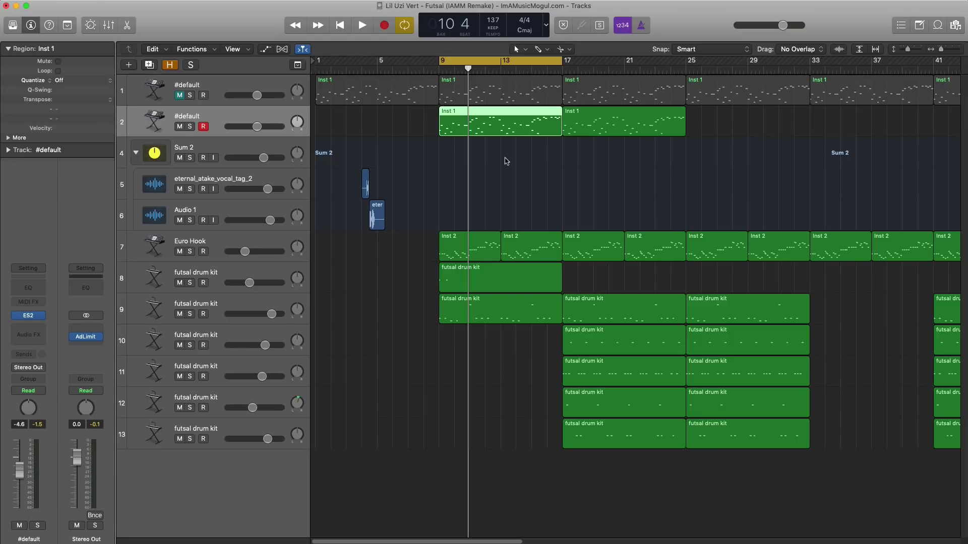
left_click(190, 127)
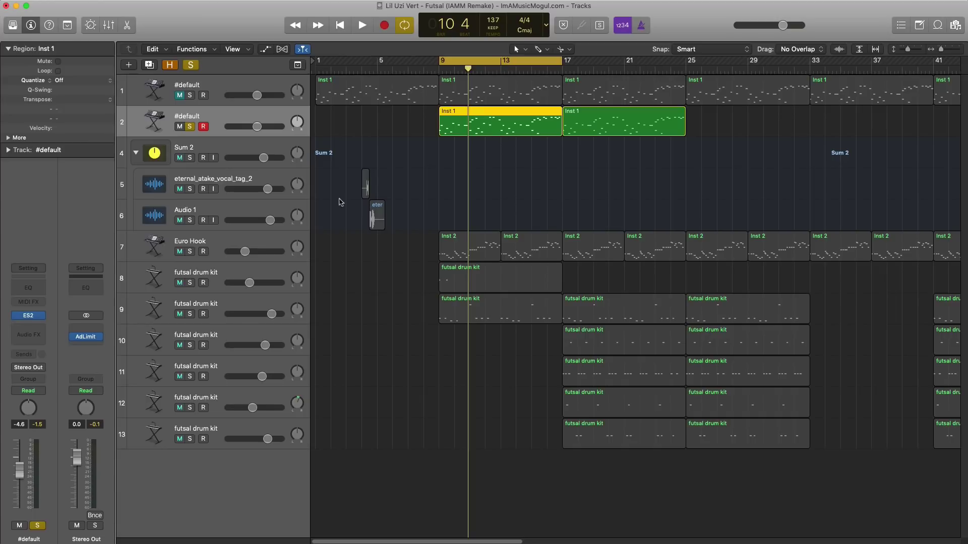
left_click(28, 315)
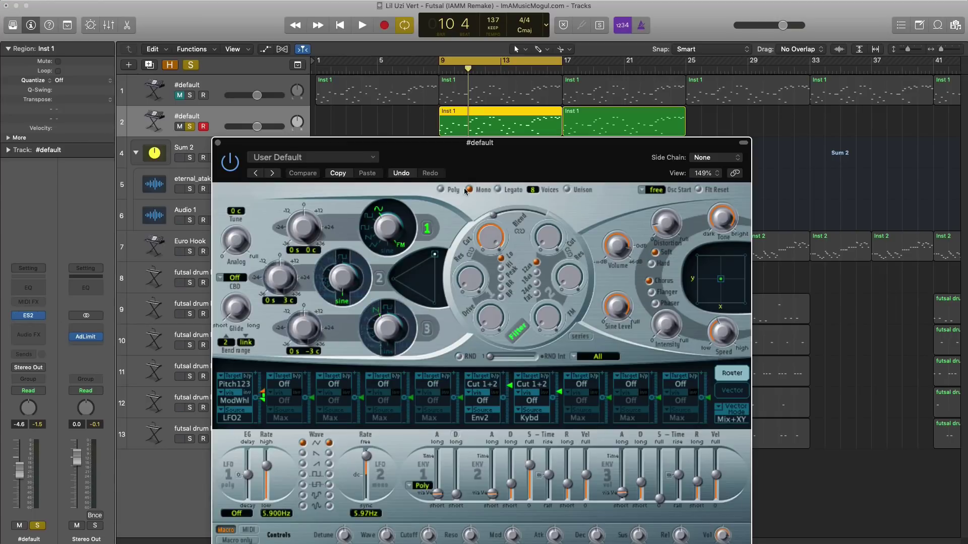
left_click_drag(497, 167, 477, 81)
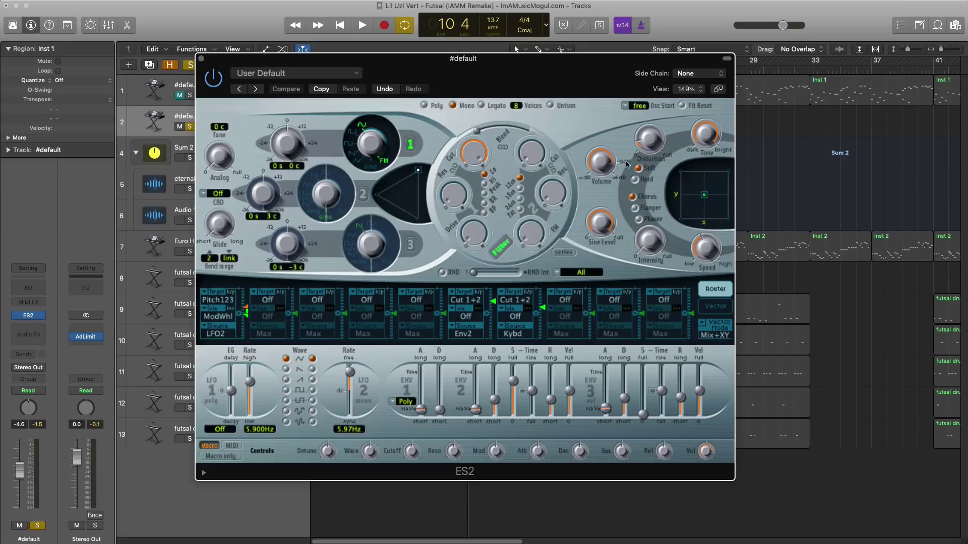
left_click(201, 59)
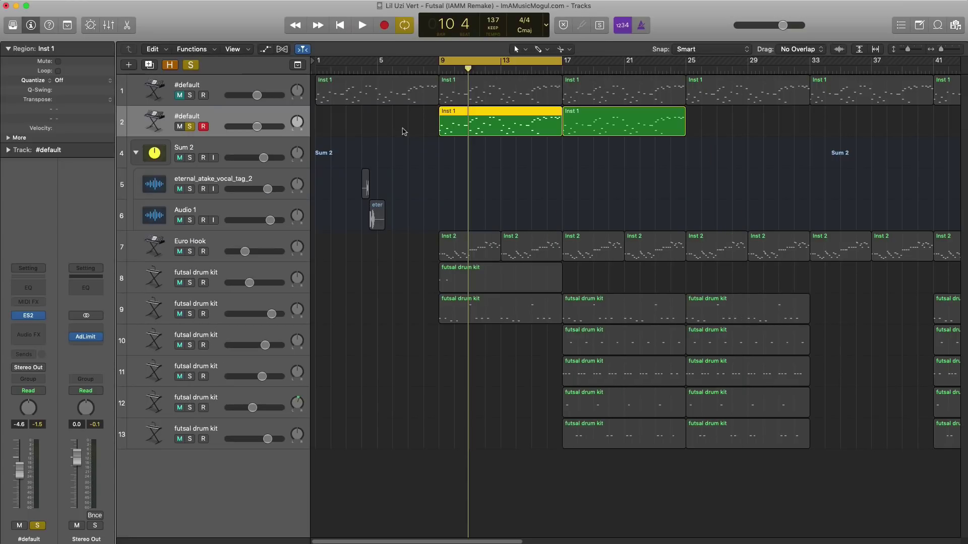
key("space")
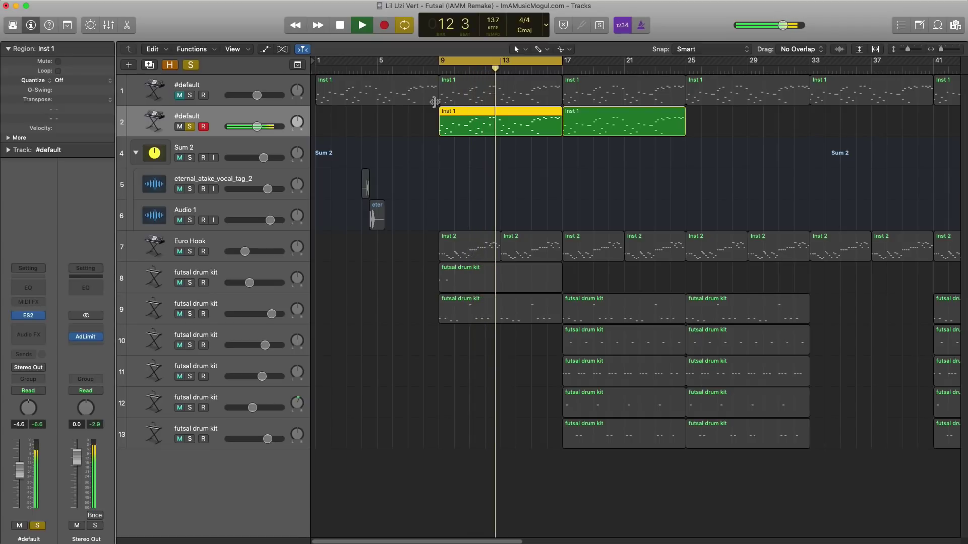
key("space")
Insert the Raum reverb as an audio effect on the soloed #default track and listen to the result.
left_click(32, 334)
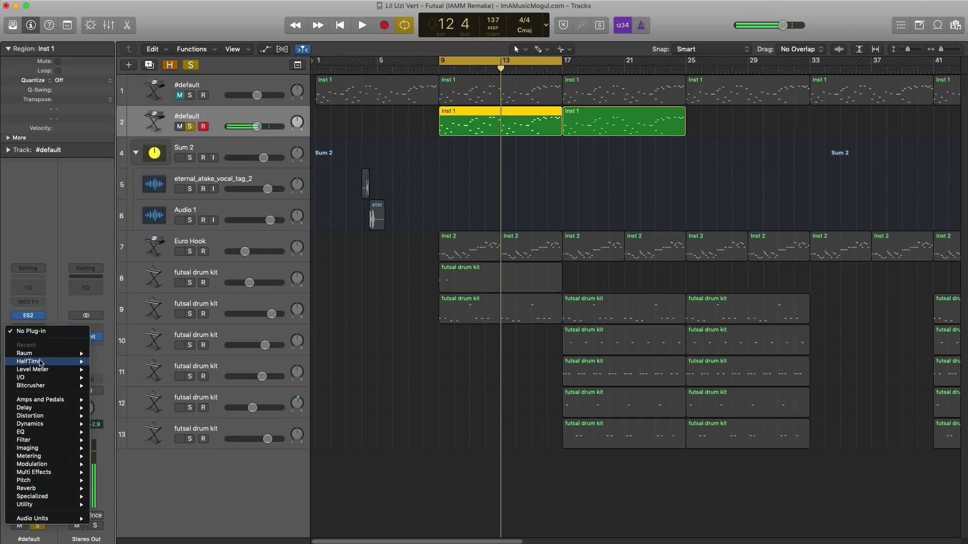
mouse_move(57, 357)
left_click(112, 354)
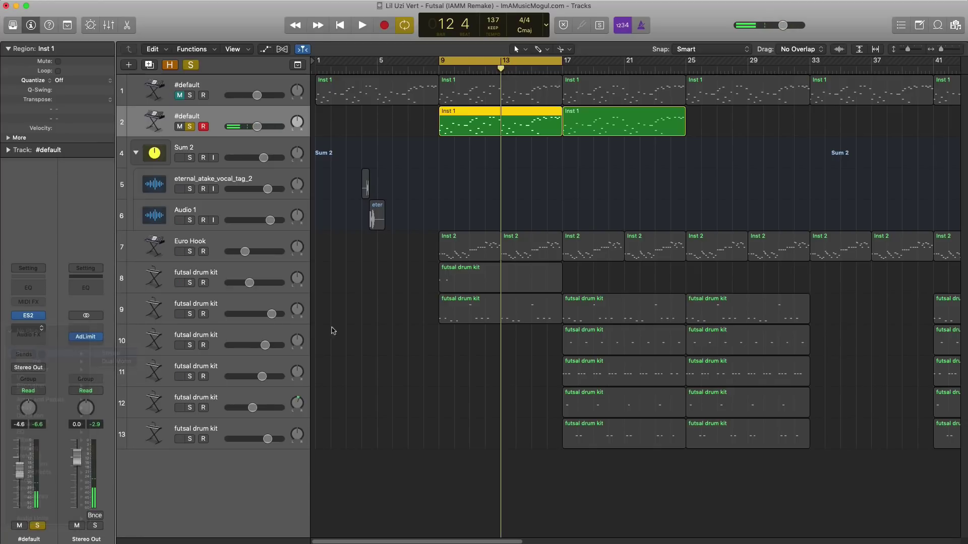
left_click_drag(239, 32, 592, 154)
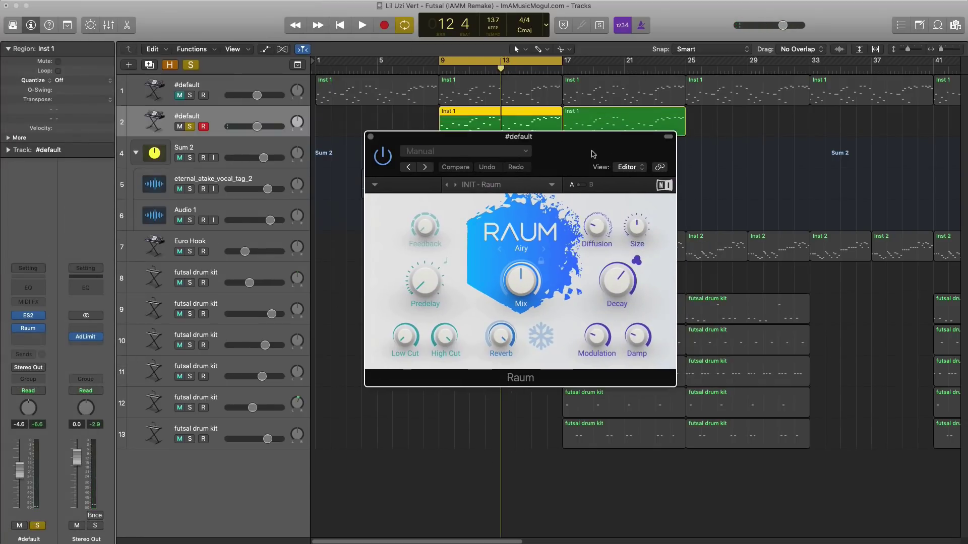
key("space")
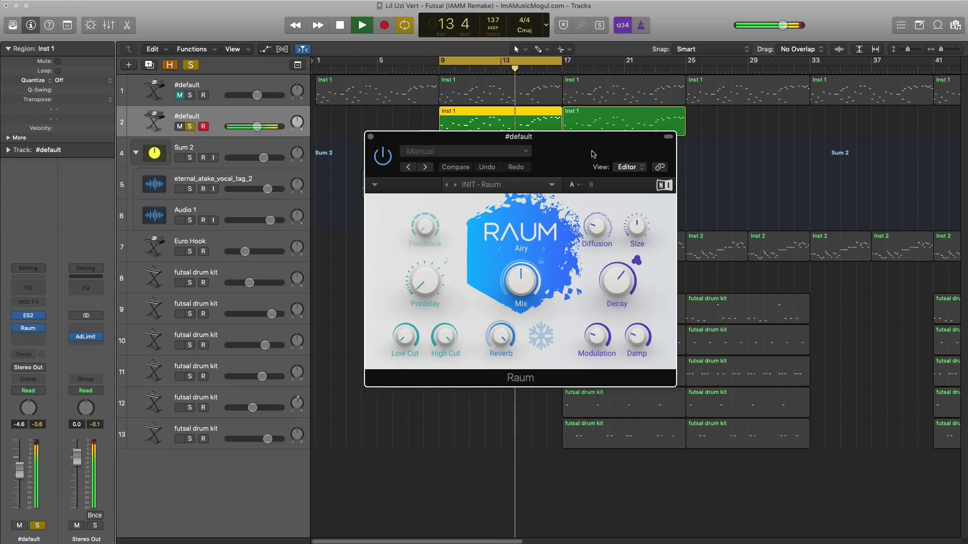
key("space")
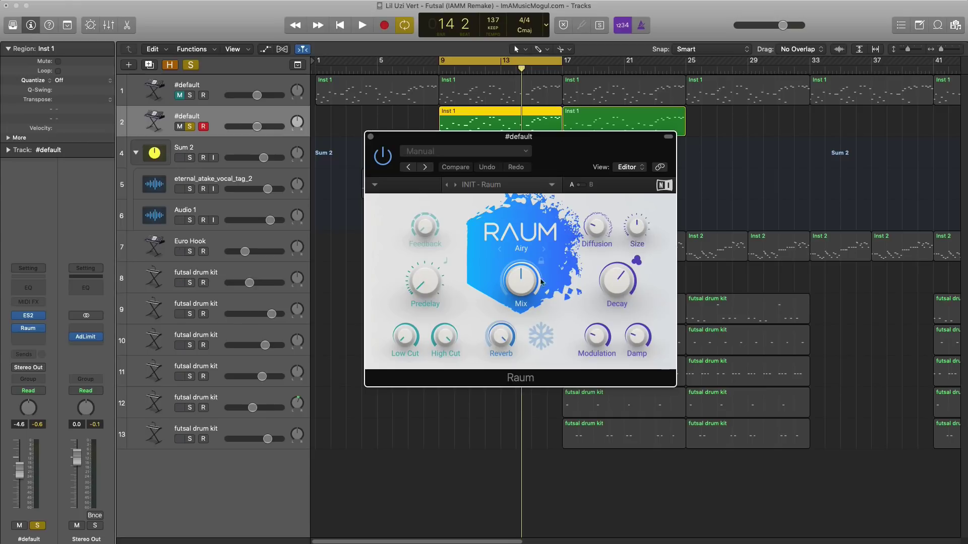
Try switching Raum's snowflake freeze function on and off several times.
mouse_move(515, 295)
left_click(540, 338)
left_click(539, 339)
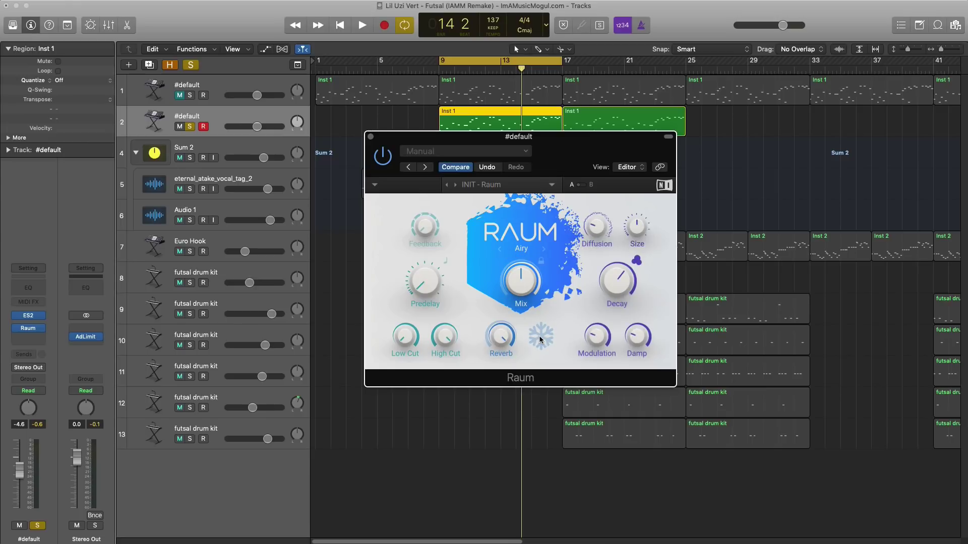
left_click(540, 338)
left_click(539, 339)
left_click(539, 339)
left_click(540, 340)
Try raising Raum's modulation, damp and decay slightly while going over its size and diffusion controls.
mouse_move(597, 236)
left_click_drag(636, 230, 636, 226)
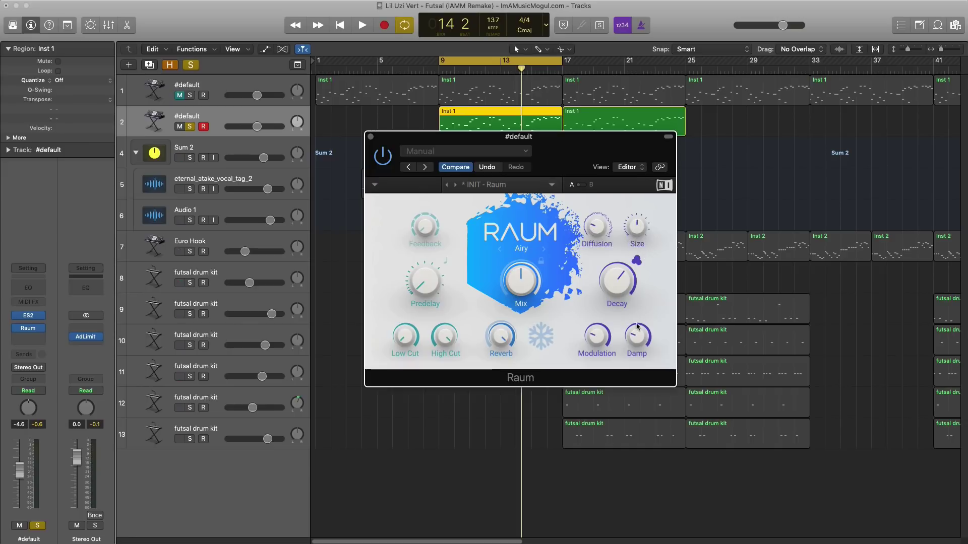
mouse_move(636, 336)
mouse_move(597, 337)
left_click_drag(615, 302, 624, 281)
mouse_move(531, 265)
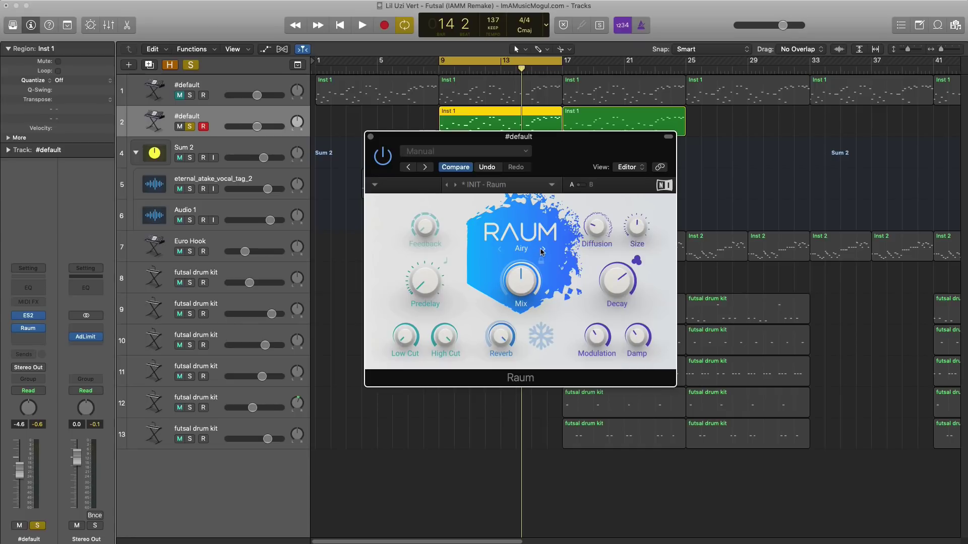
Cycle Raum's reverb mode through Cosmic and Grounded, and return it to Airy.
left_click(543, 250)
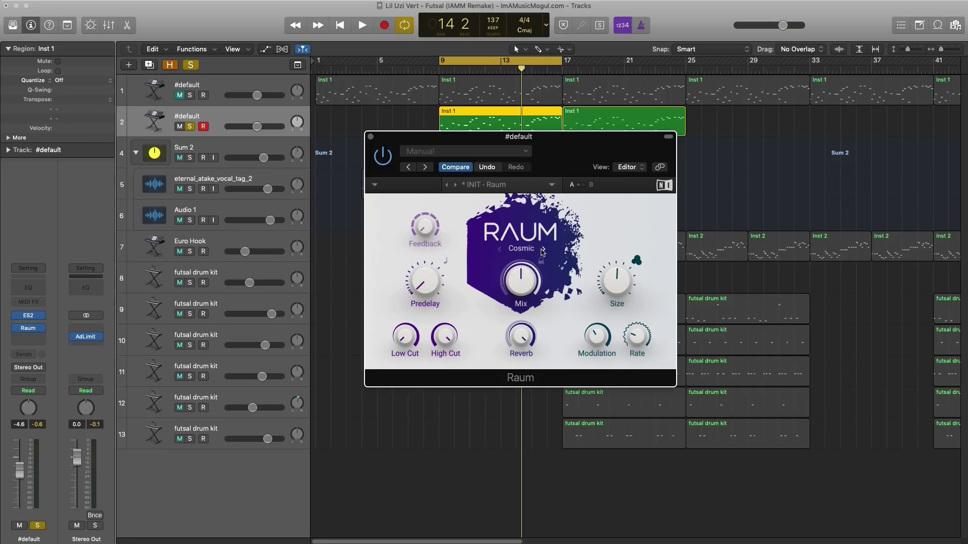
left_click(542, 250)
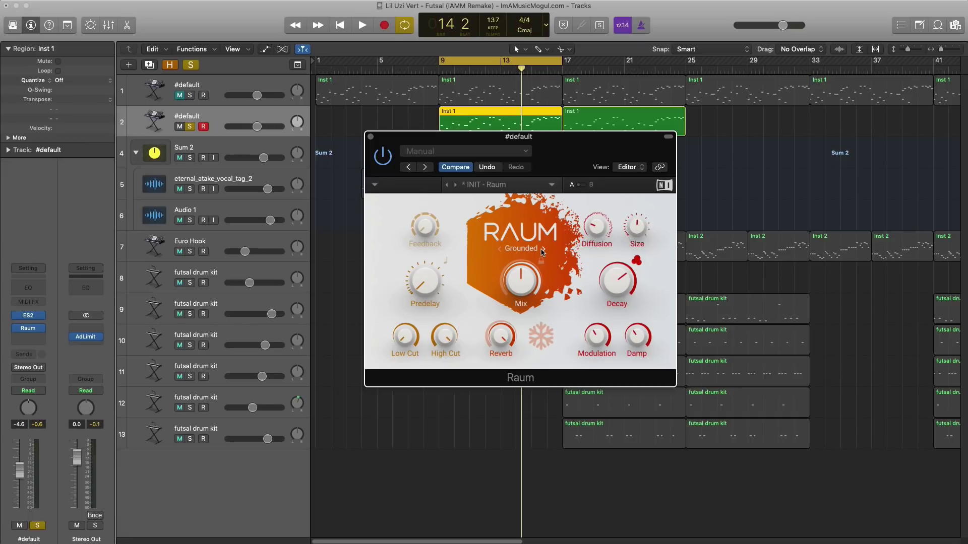
left_click(500, 249)
left_click(500, 249)
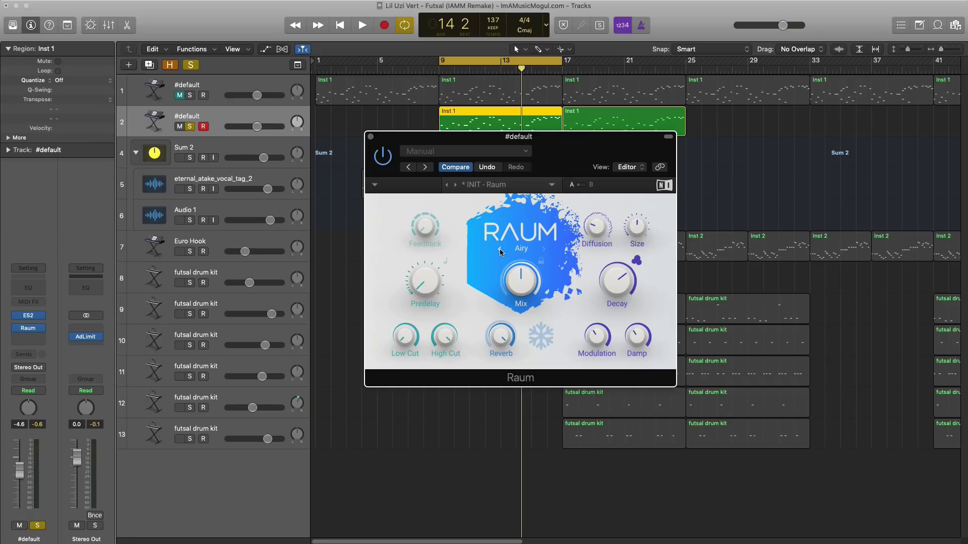
Reload the INIT - Raum preset during playback and listen to the default sound.
key("space")
left_click(526, 186)
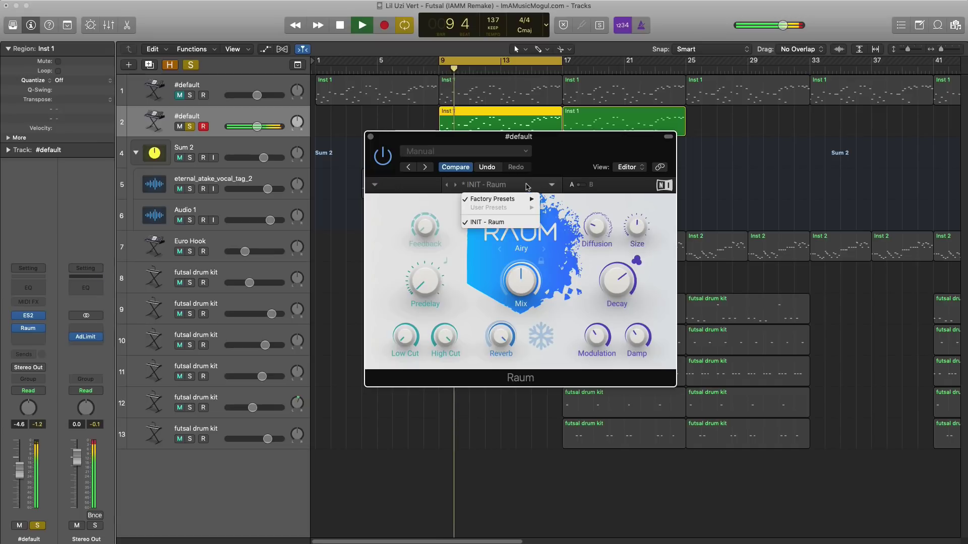
left_click(522, 223)
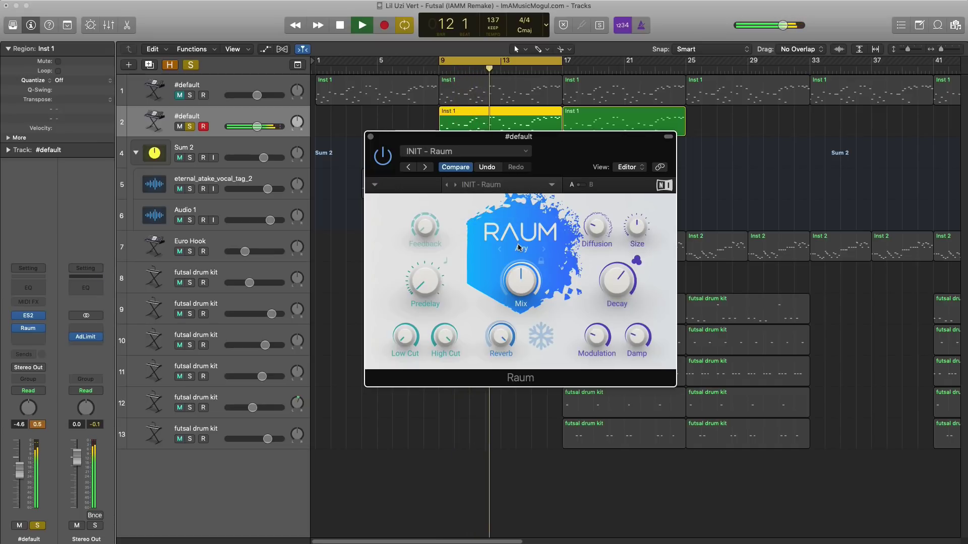
key("space")
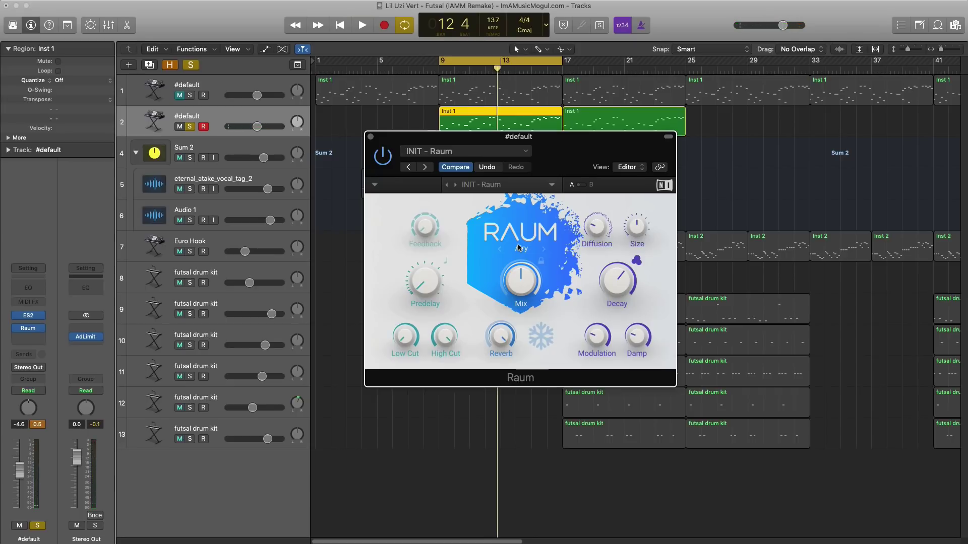
Set Raum's modulation to 62.5 % while listening to the track.
left_click(608, 346)
key("space")
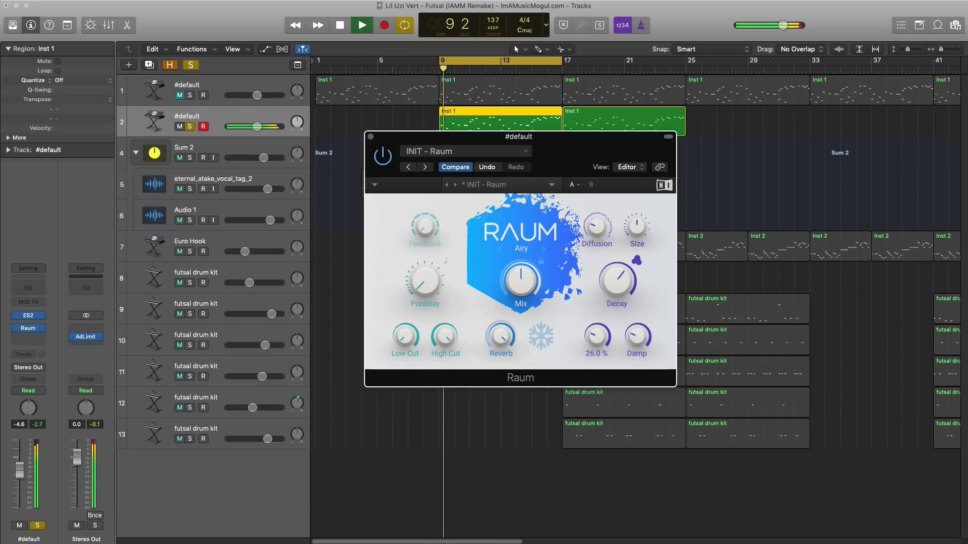
left_click_drag(596, 347, 593, 344)
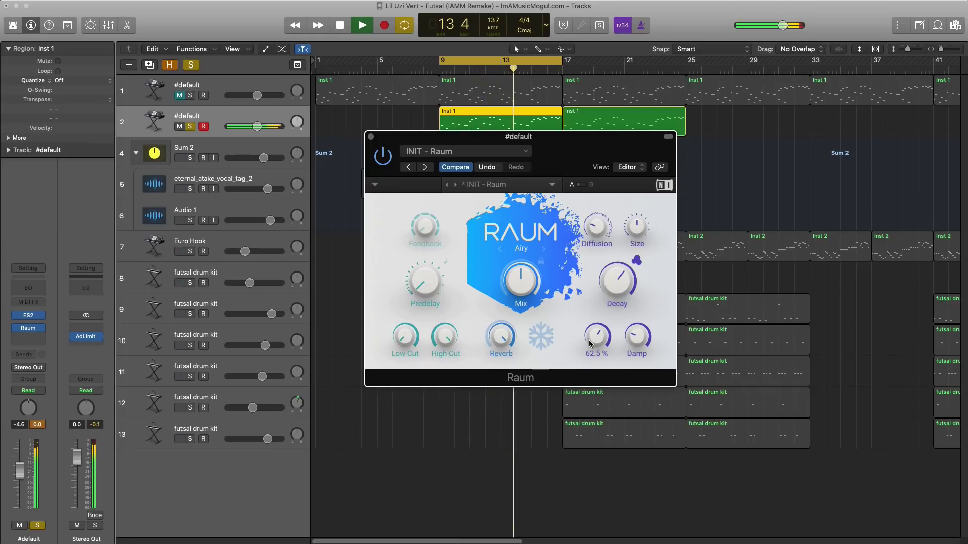
key("space")
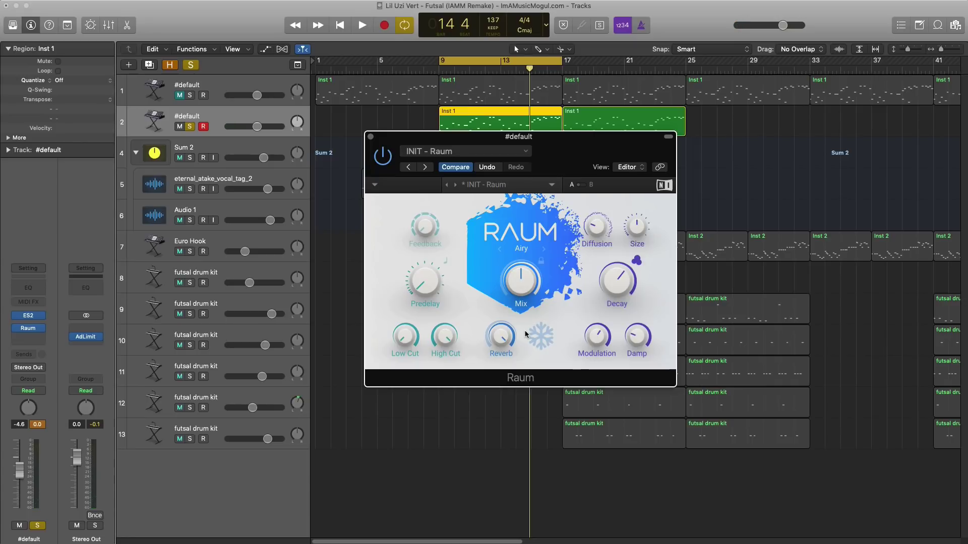
Play the track and try Raum's freeze function by enabling and disabling it during playback.
key("space")
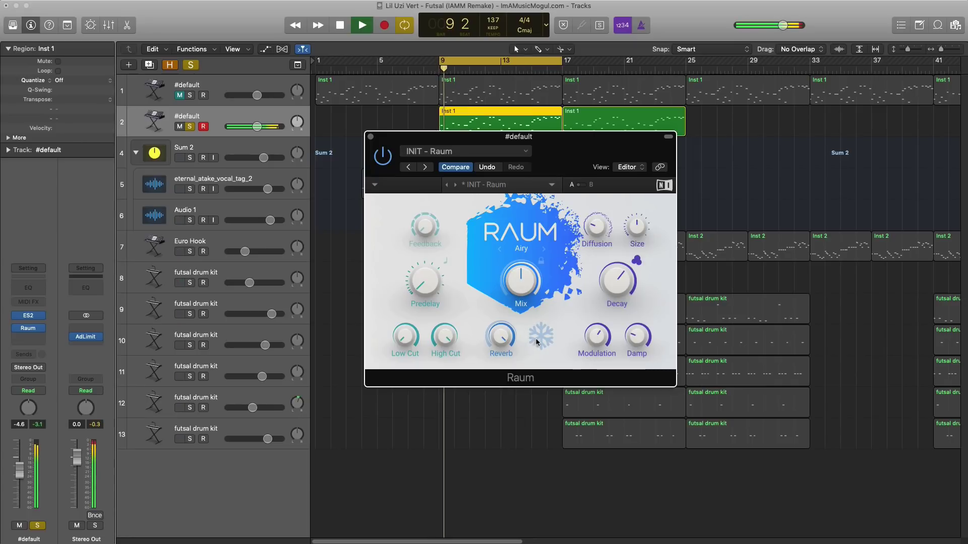
left_click(540, 338)
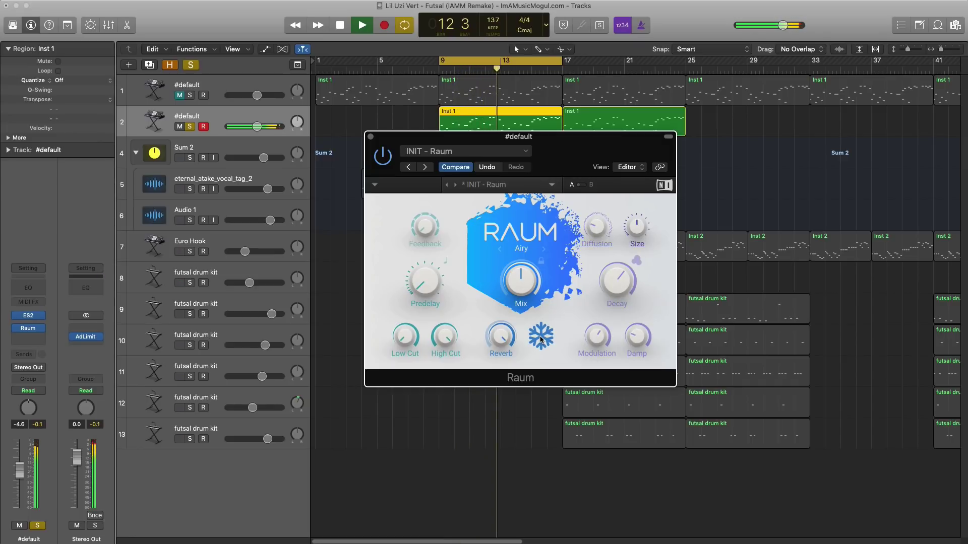
left_click(540, 338)
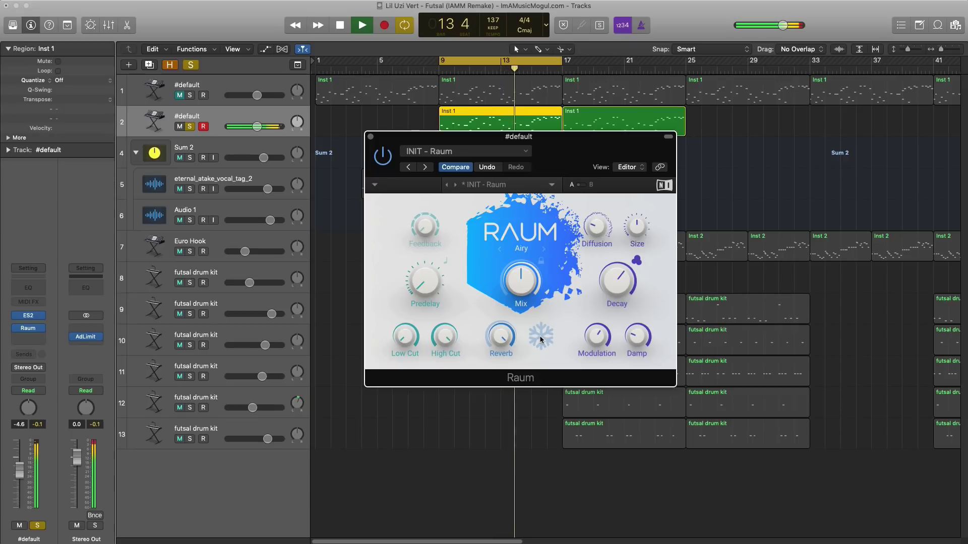
key("space")
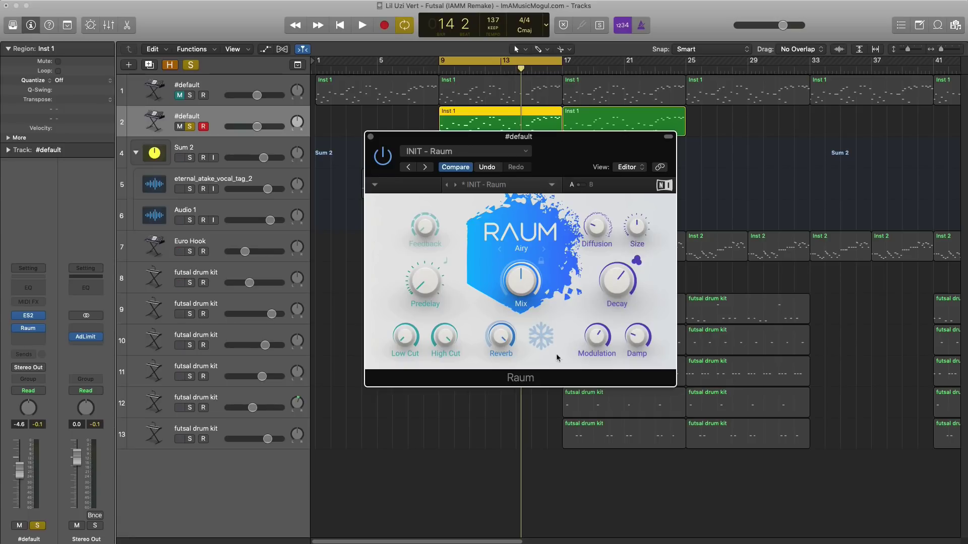
Replay the section and raise Raum's decay to lengthen the reverb tail.
key("space")
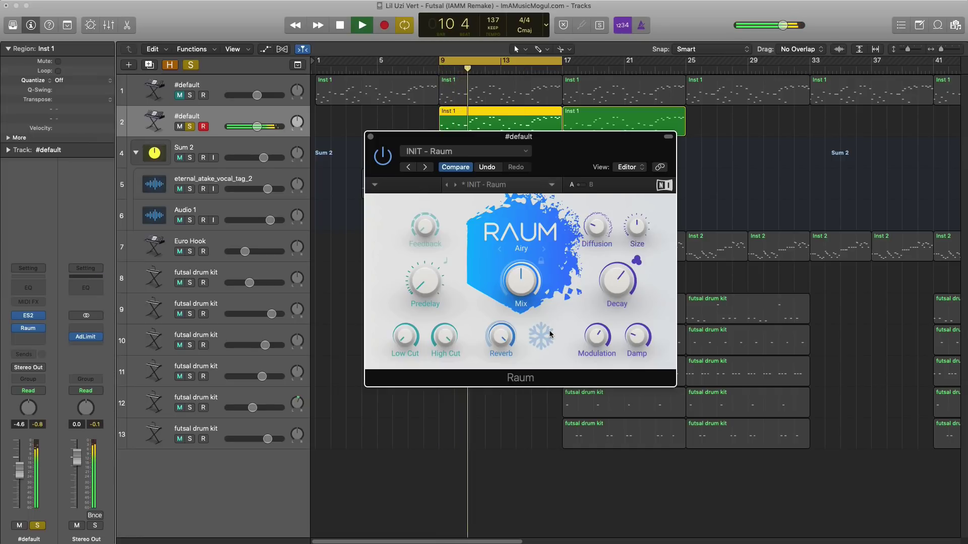
key("space")
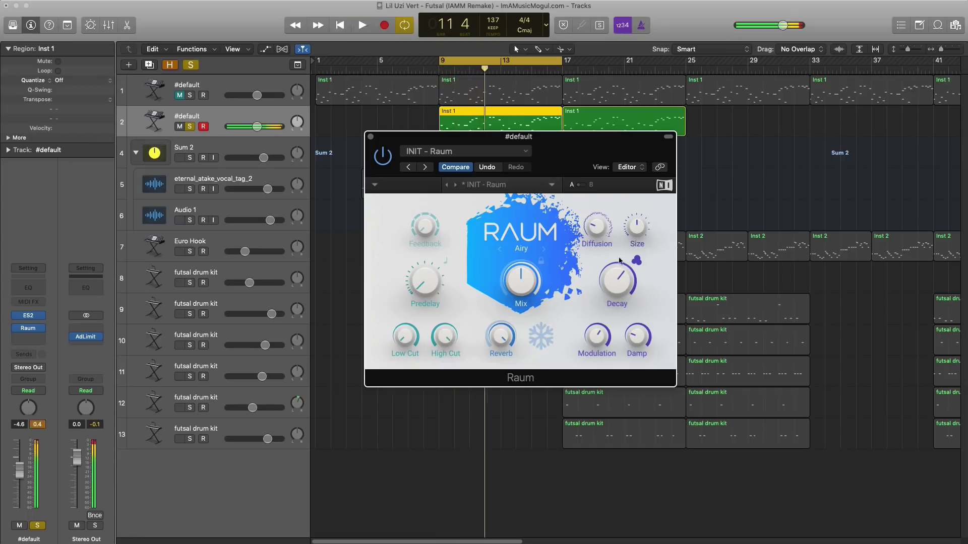
key("space")
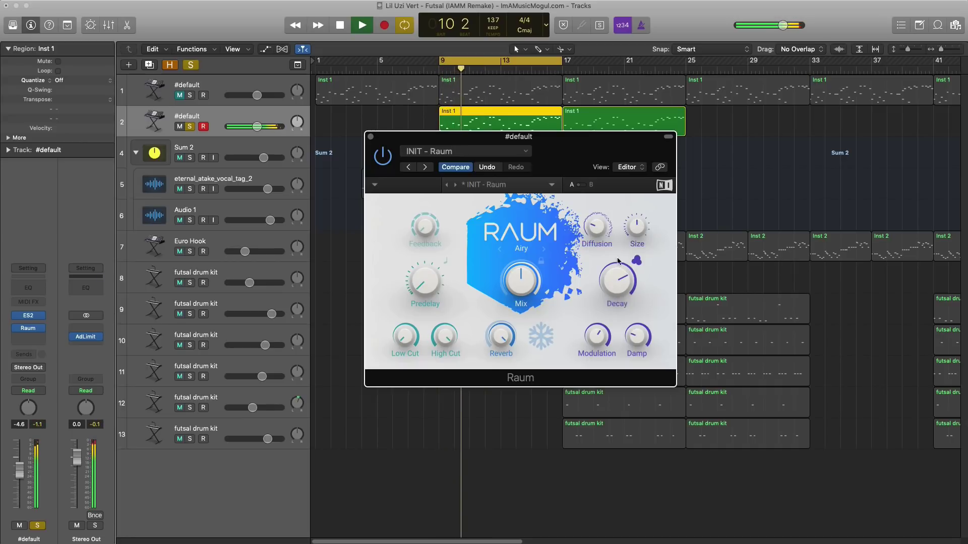
Increase Raum's size and lower its reverb level to 65.0 % during playback.
left_click_drag(631, 252, 631, 236)
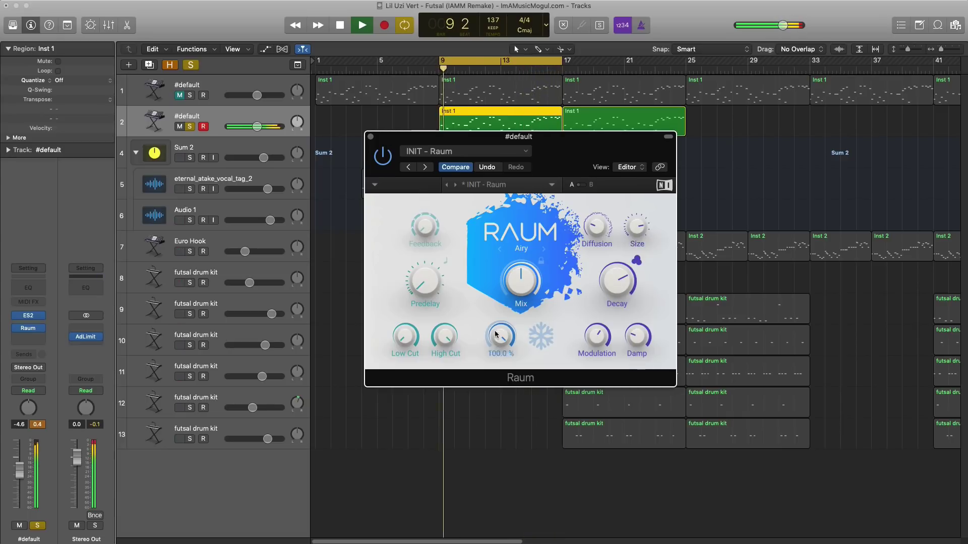
left_click_drag(491, 335, 492, 359)
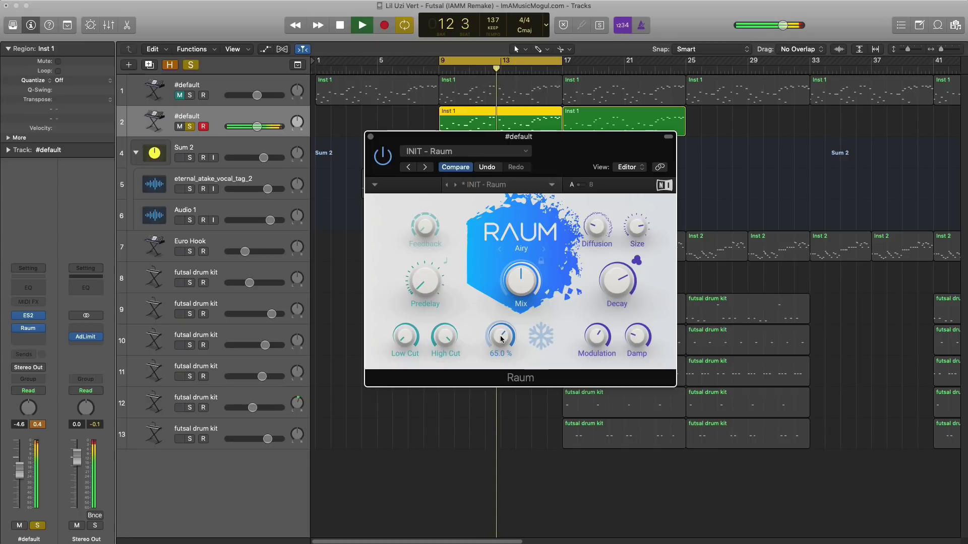
Try Raum's mix at maximum and then at 81.5 %, and lower the reverb level while the section plays.
mouse_move(522, 291)
key("space")
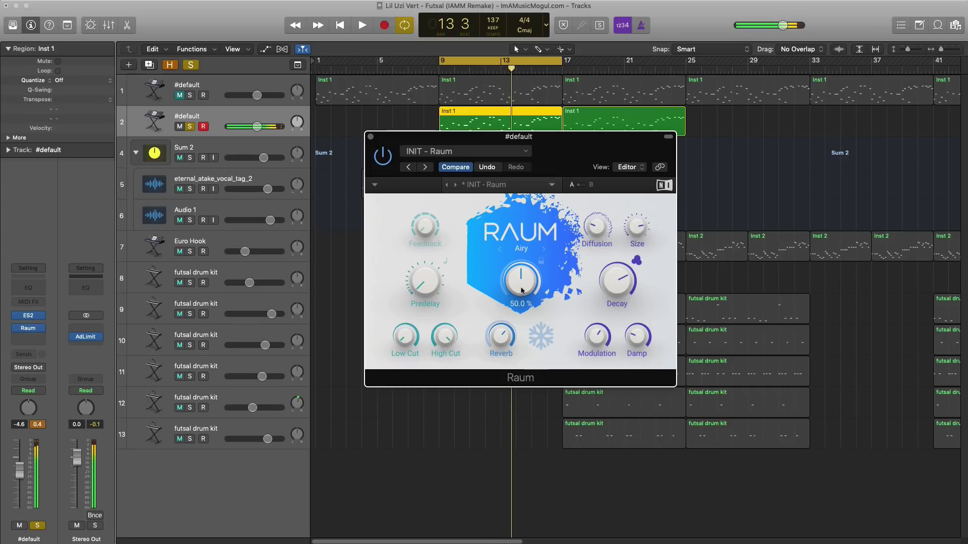
left_click_drag(521, 281, 601, 269)
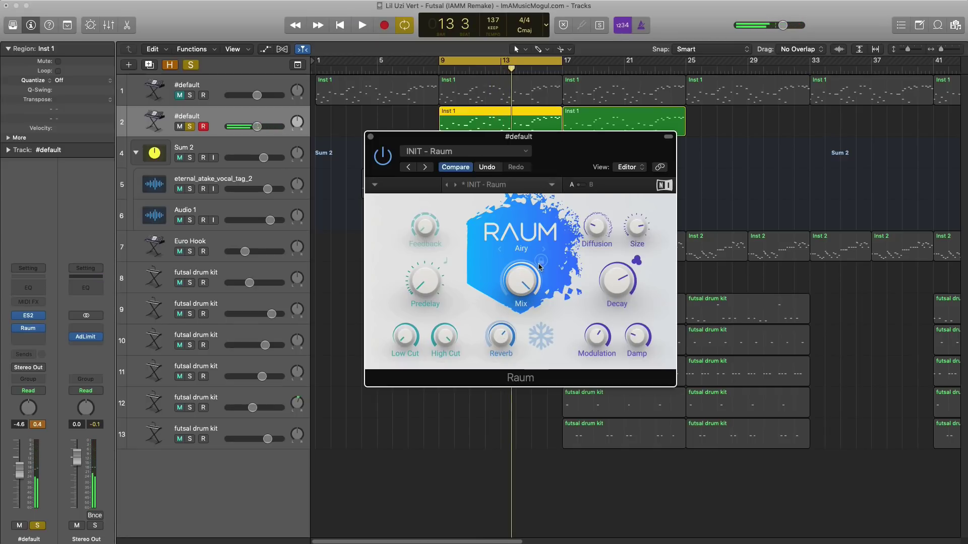
key("space")
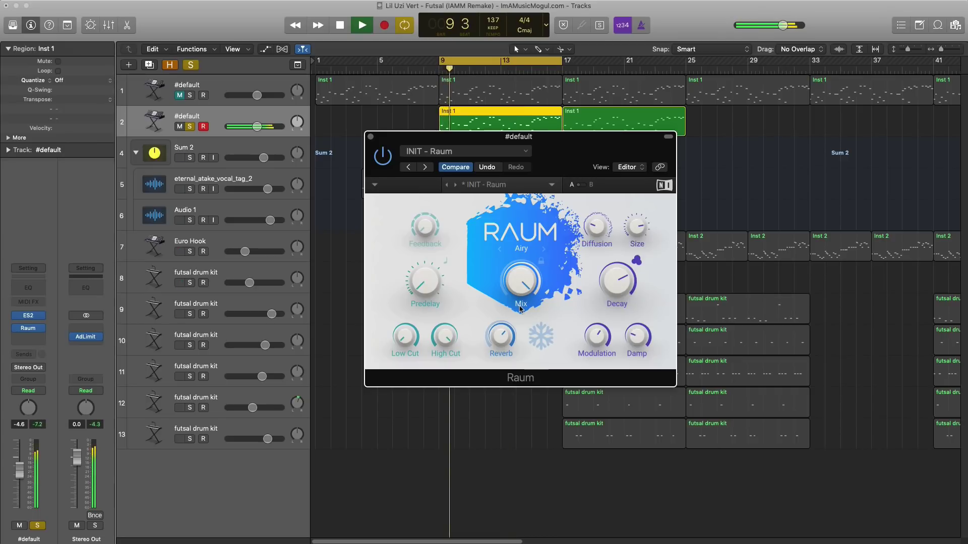
left_click_drag(522, 305, 522, 322)
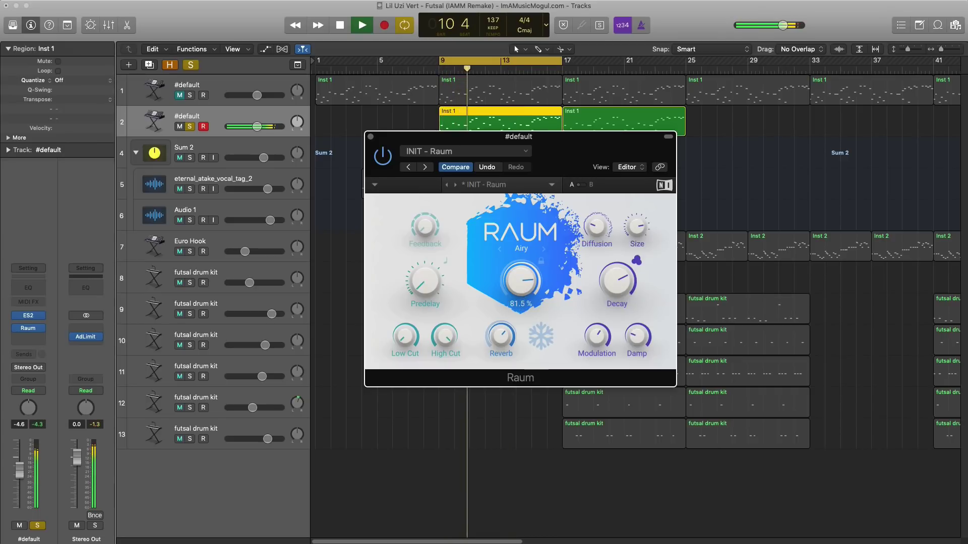
mouse_move(497, 339)
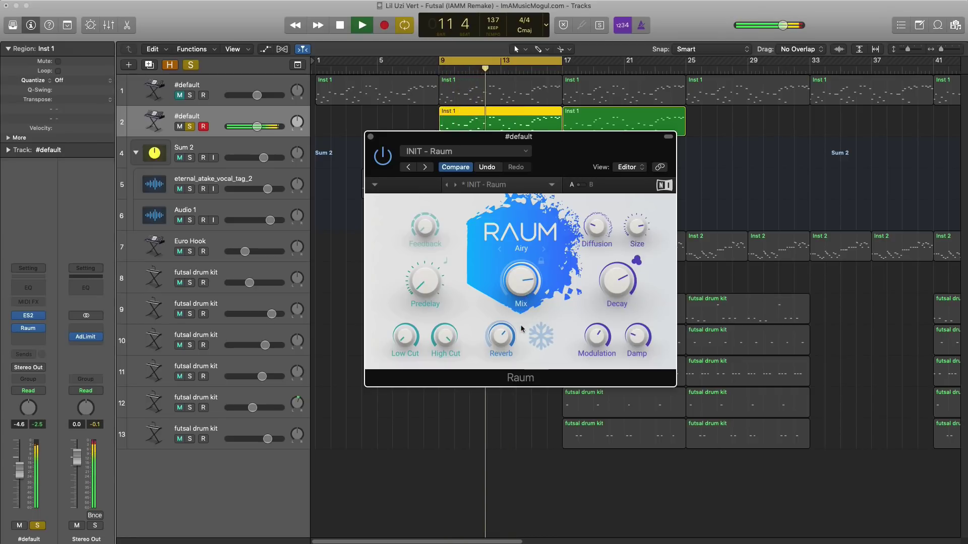
left_click_drag(497, 340, 498, 369)
key("space")
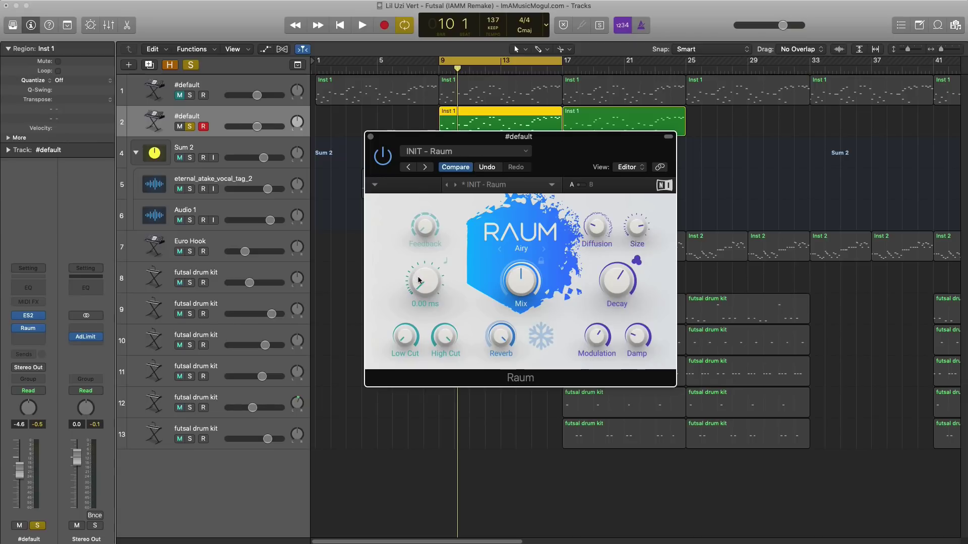
Raise Raum's predelay slightly, and adjust the feedback up and down while the section plays.
left_click_drag(421, 289, 422, 287)
key("space")
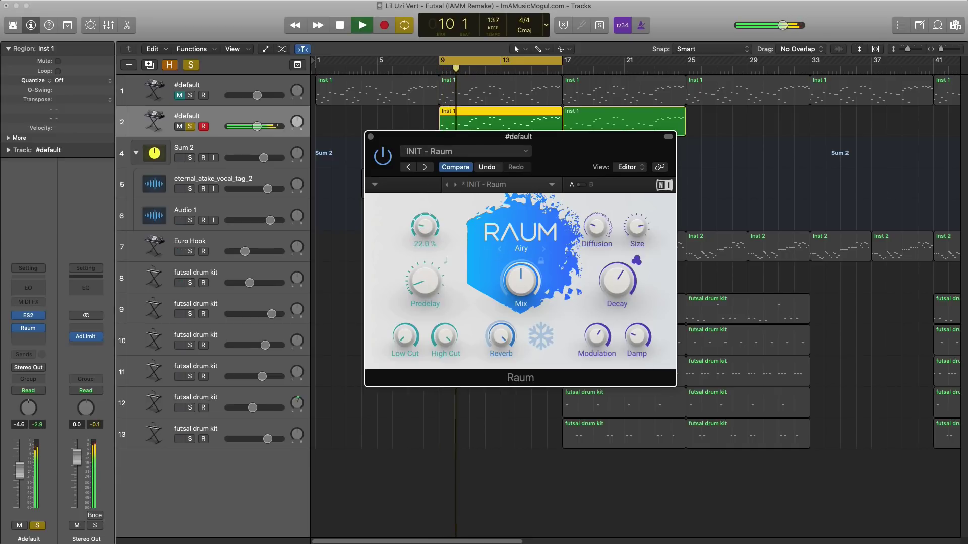
left_click_drag(425, 227, 425, 214)
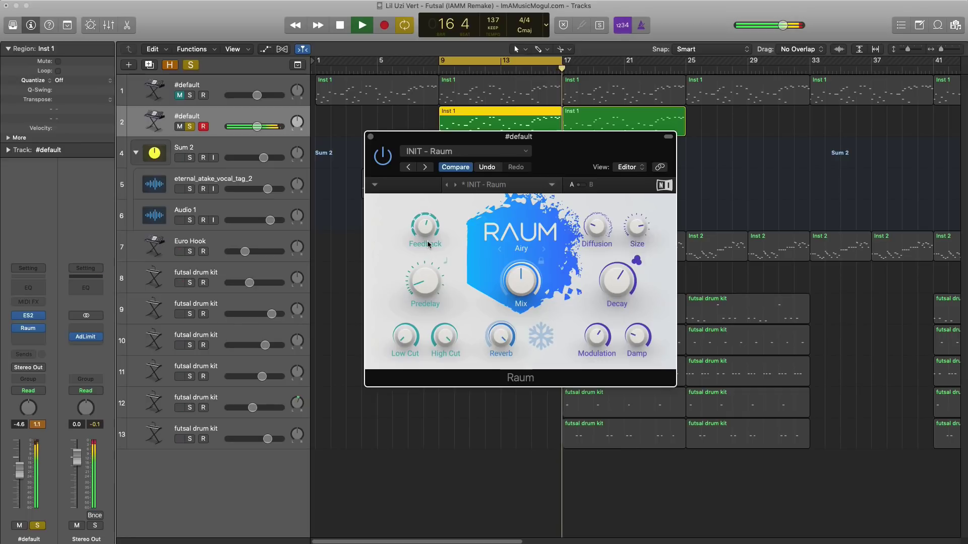
mouse_move(428, 242)
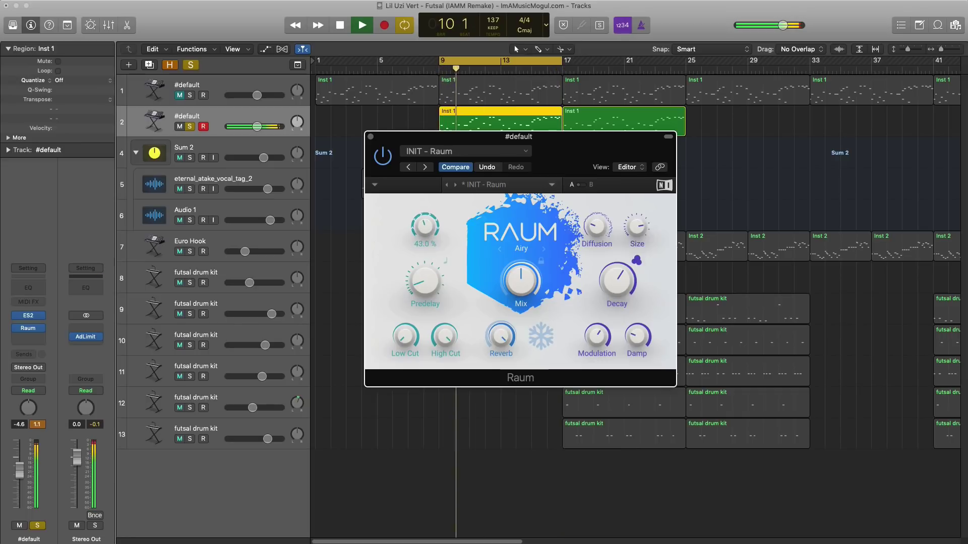
left_click_drag(427, 229, 430, 230)
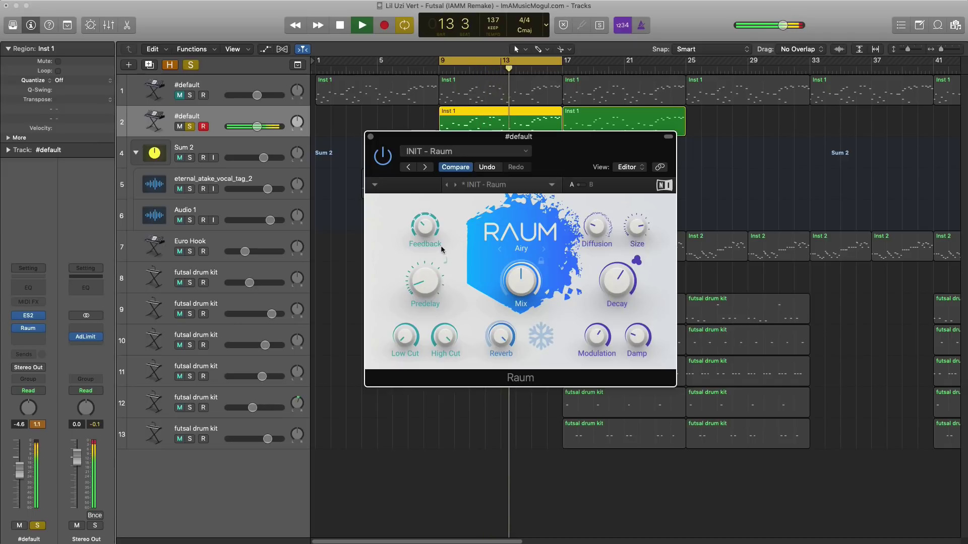
key("space")
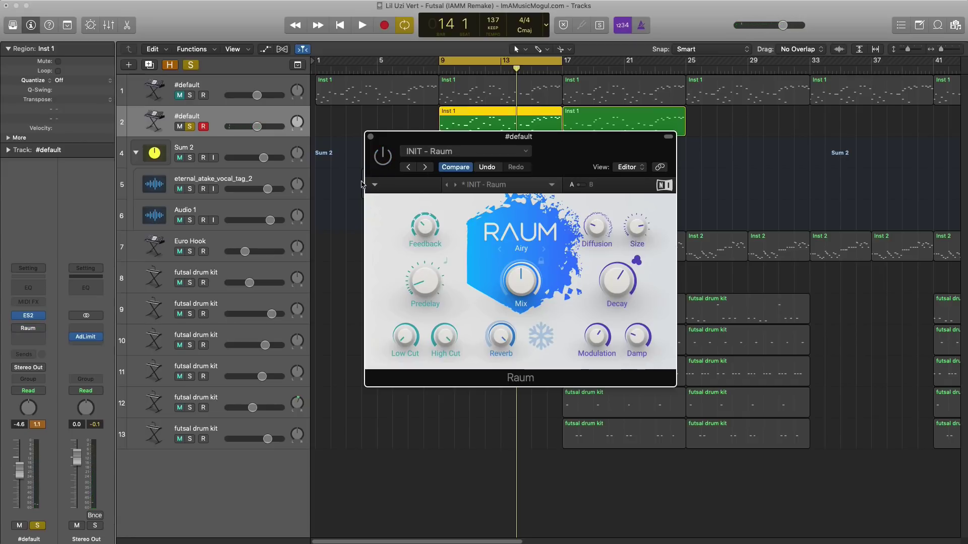
Compare the synth track with Raum bypassed and with it enabled by playing the section both ways.
key("space")
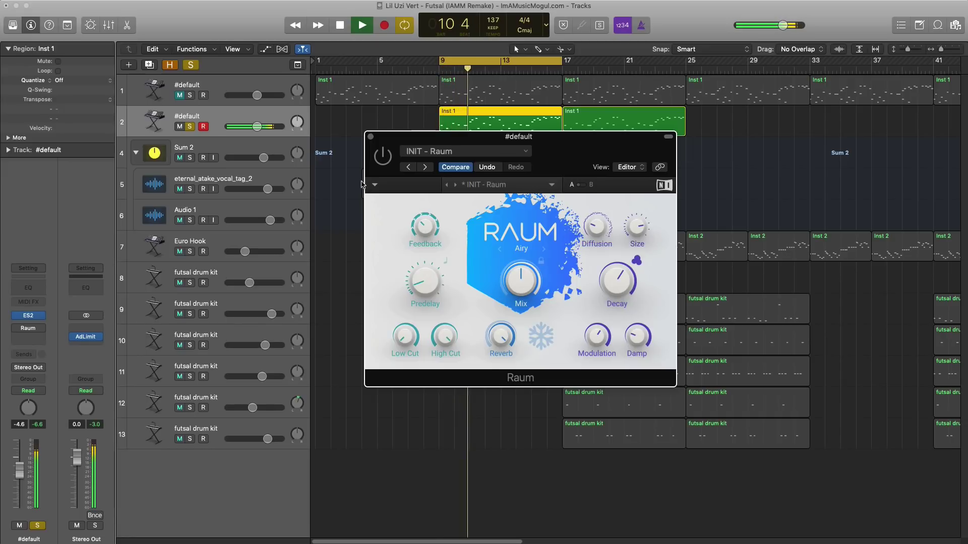
key("space")
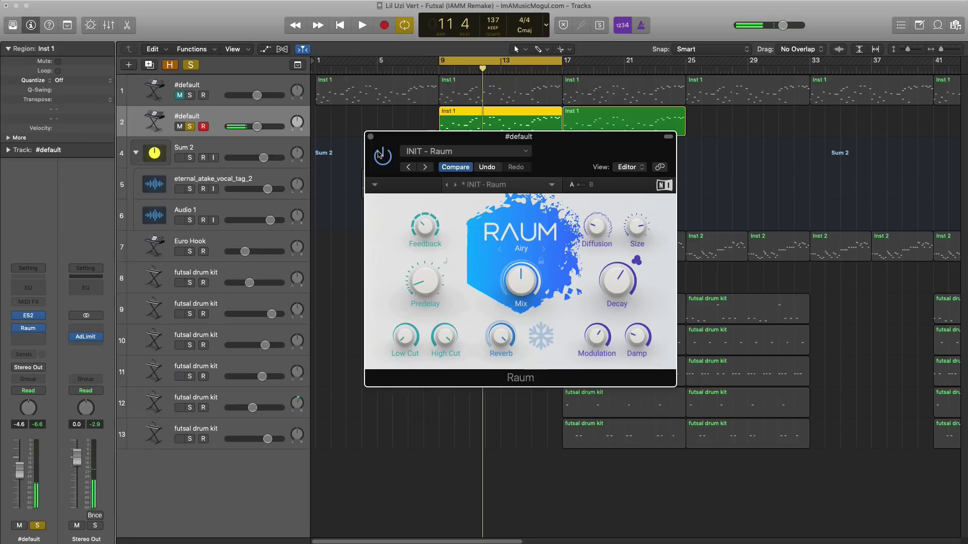
key("space")
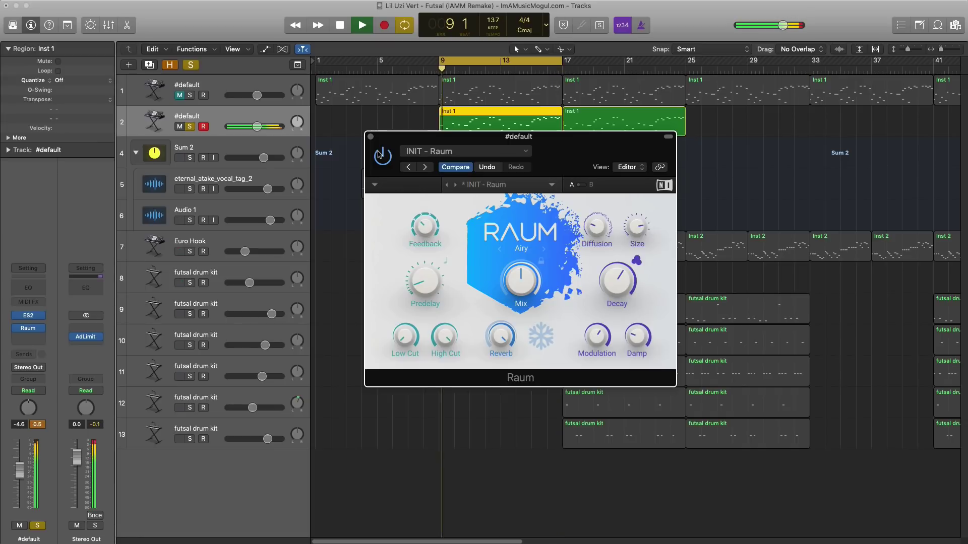
key("space")
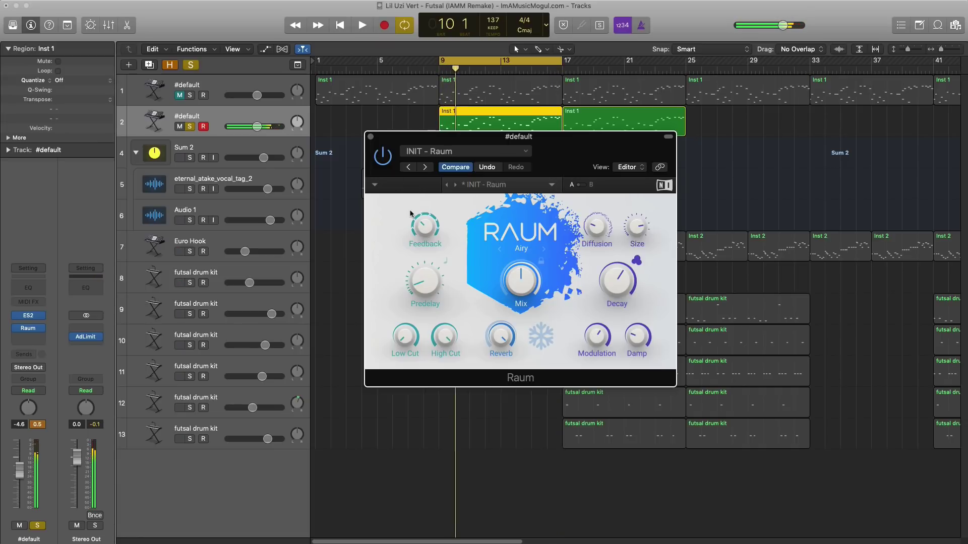
Switch Raum past Cosmic to the Grounded mode and play the section to hear it.
left_click(544, 249)
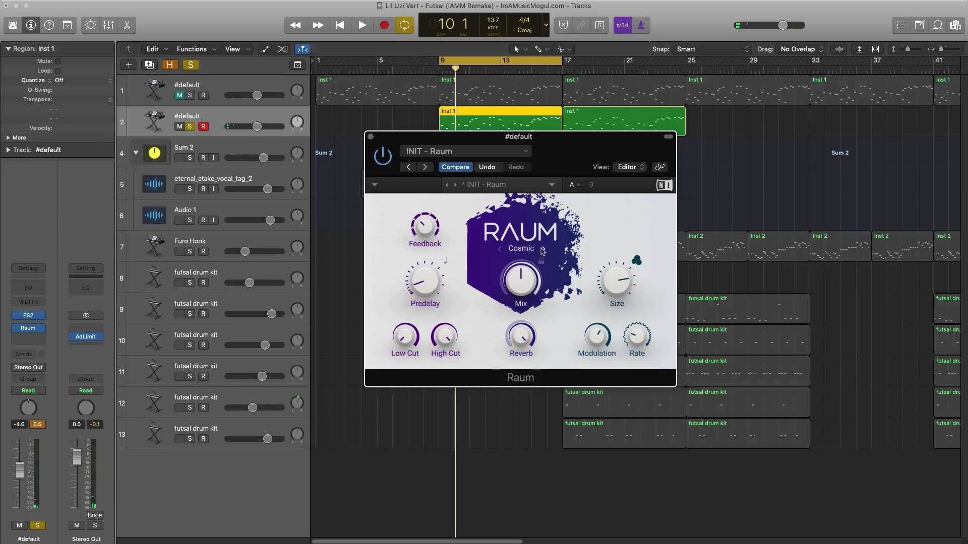
left_click(543, 249)
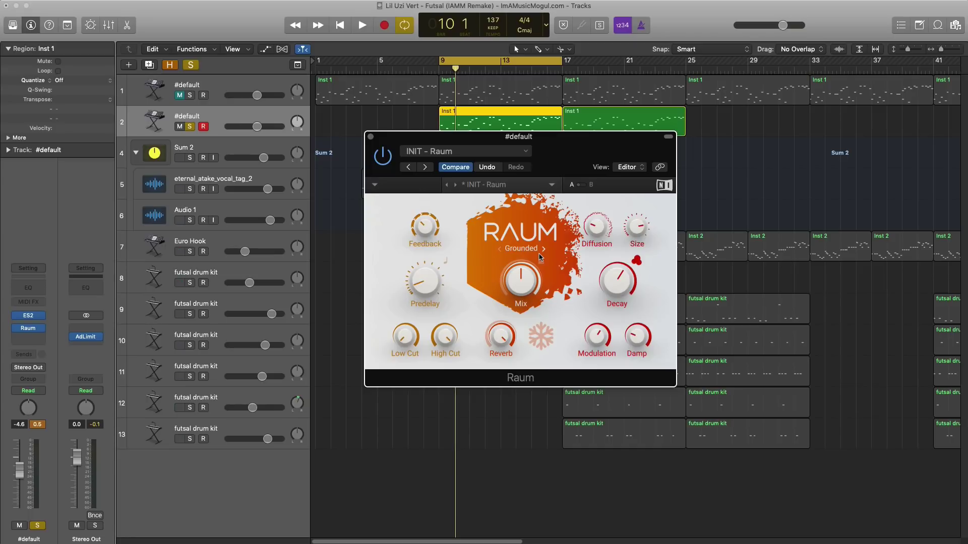
key("space")
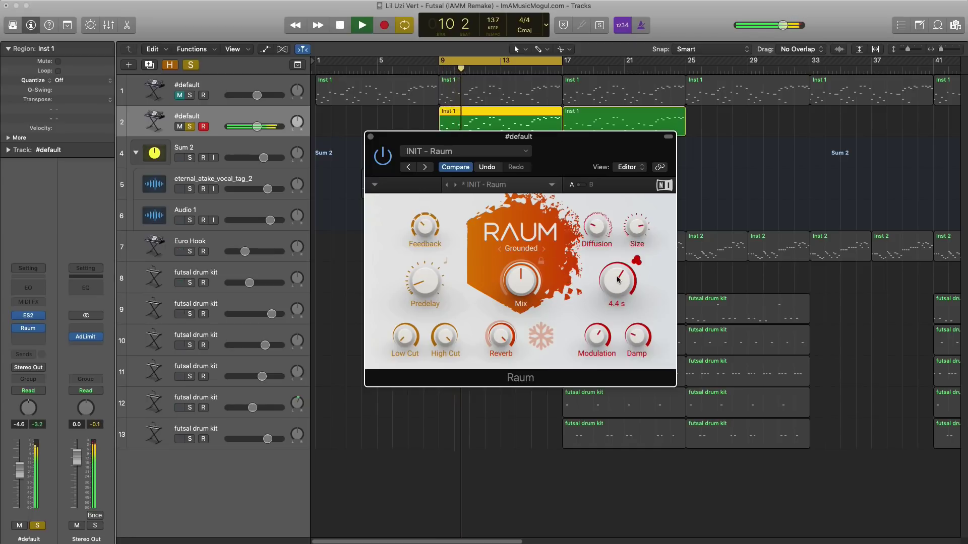
mouse_move(618, 276)
mouse_move(643, 230)
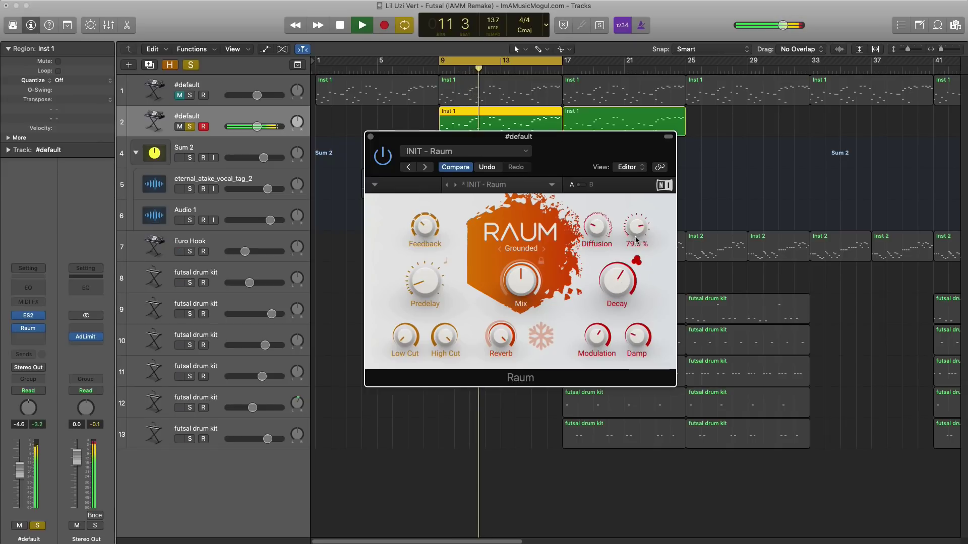
key("space")
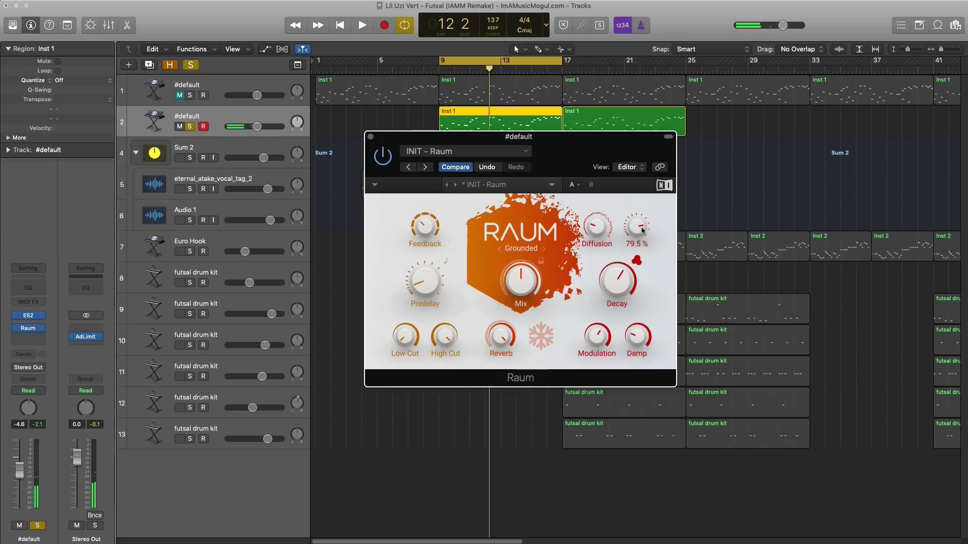
Replay the section while raising Raum's size to maximum and lowering the reverb level to 50.0 %.
key("space")
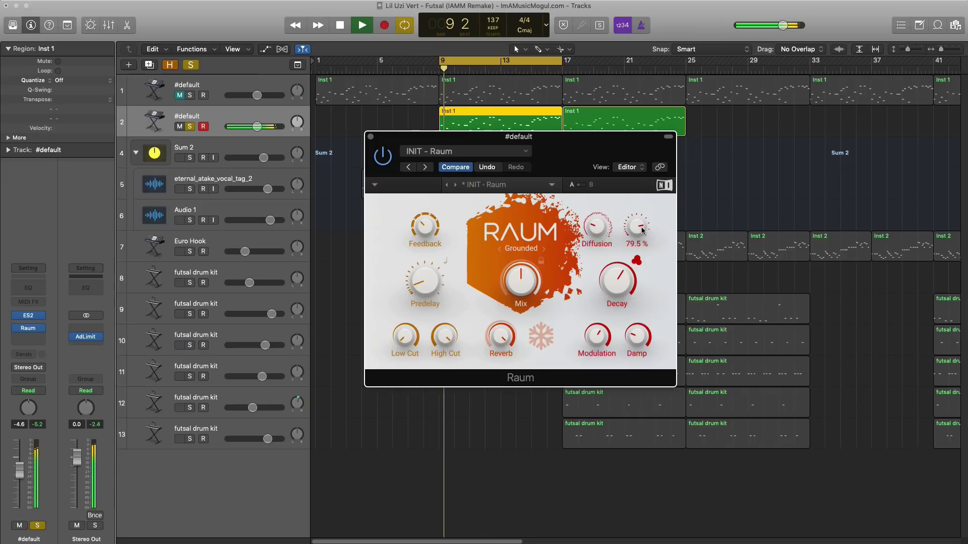
left_click_drag(643, 229, 629, 242)
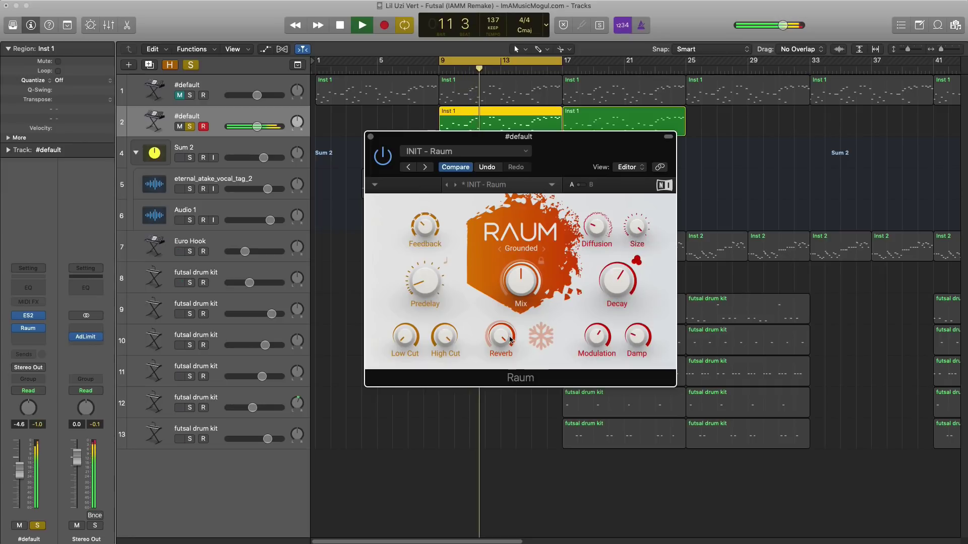
left_click_drag(506, 338, 506, 387)
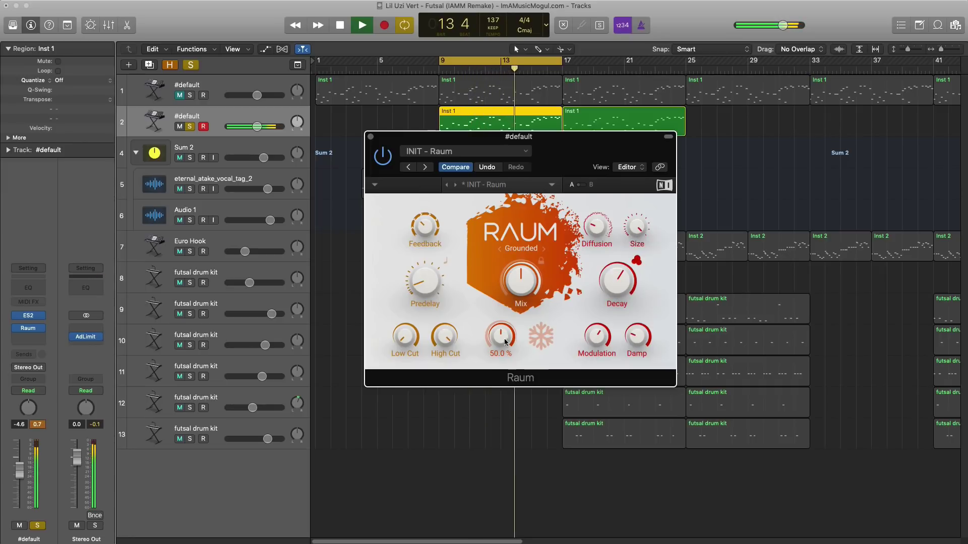
left_click_drag(505, 341, 505, 342)
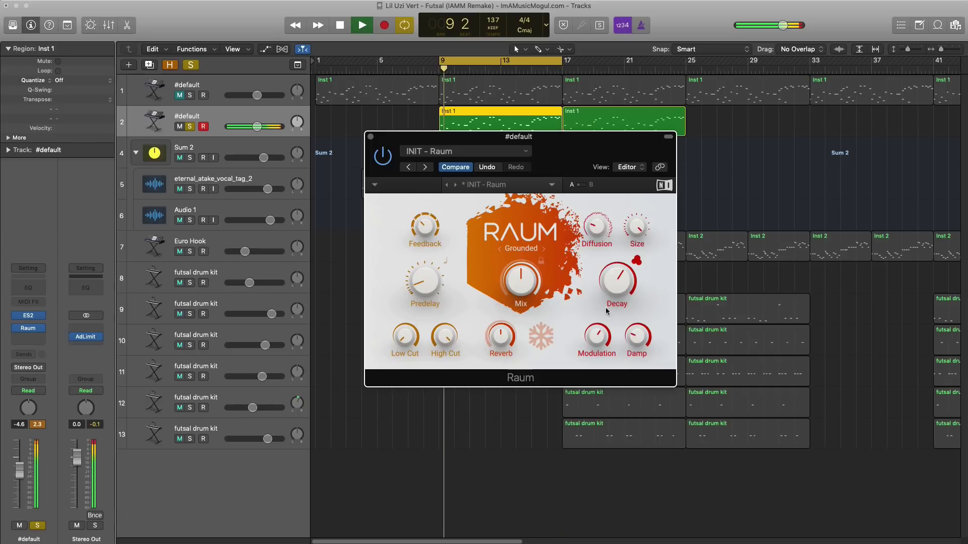
Reduce Raum's decay, and replay the section while raising the low cut.
left_click_drag(607, 312, 607, 315)
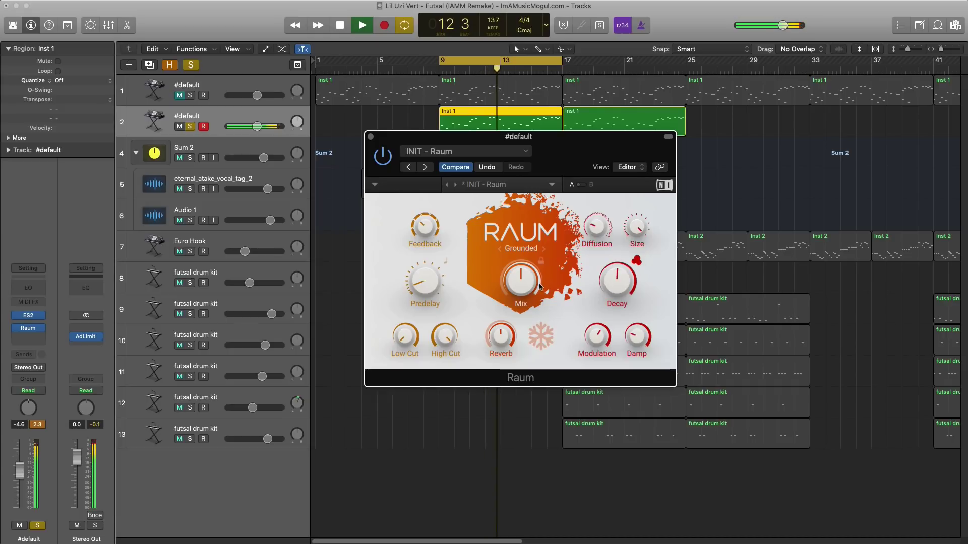
key("space")
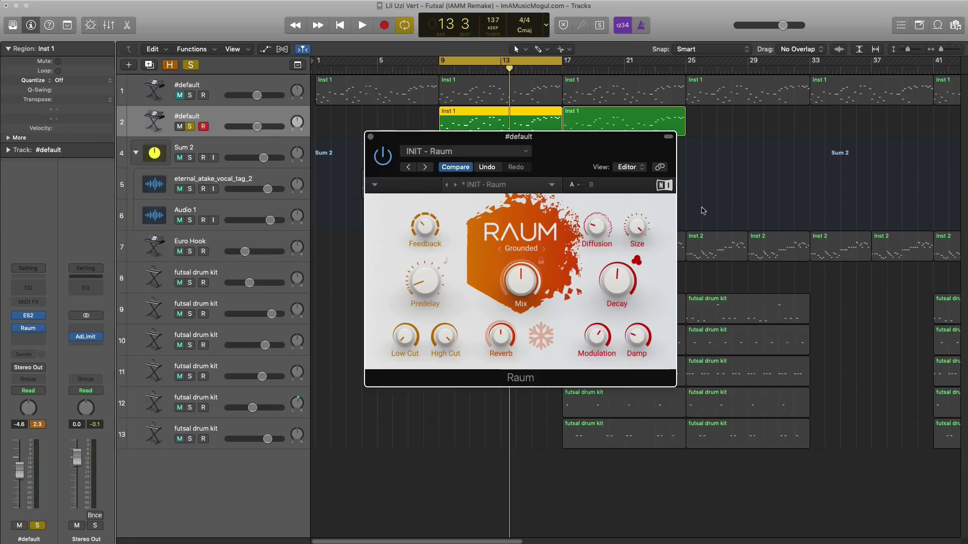
key("space")
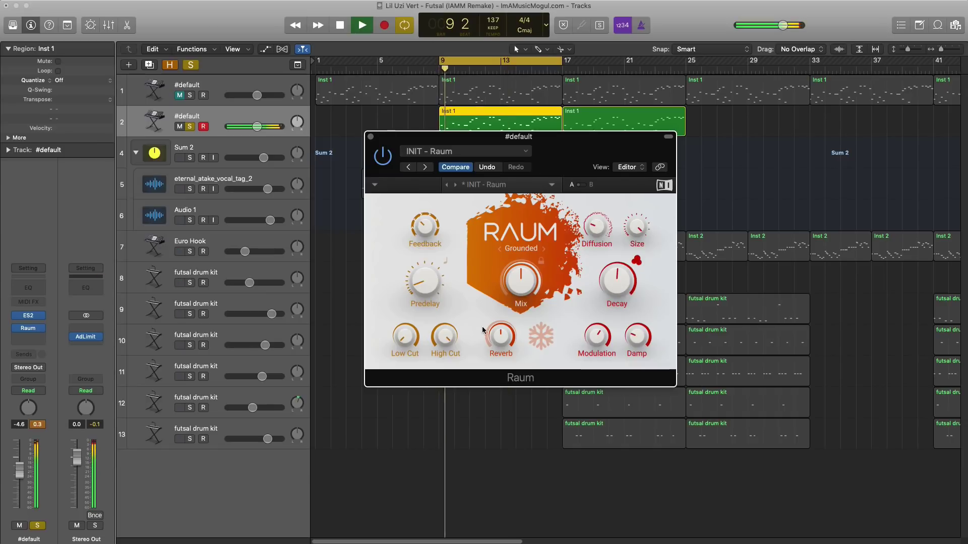
mouse_move(439, 332)
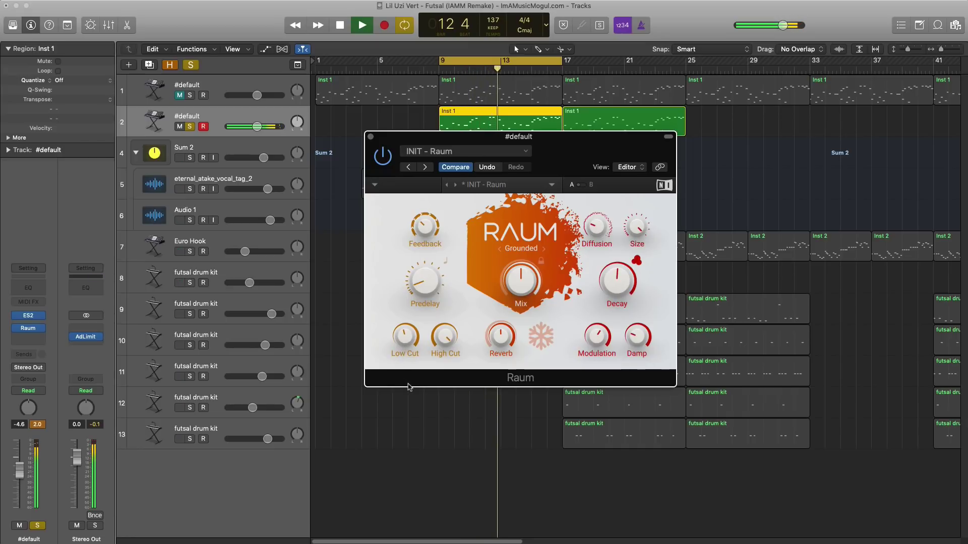
key("space")
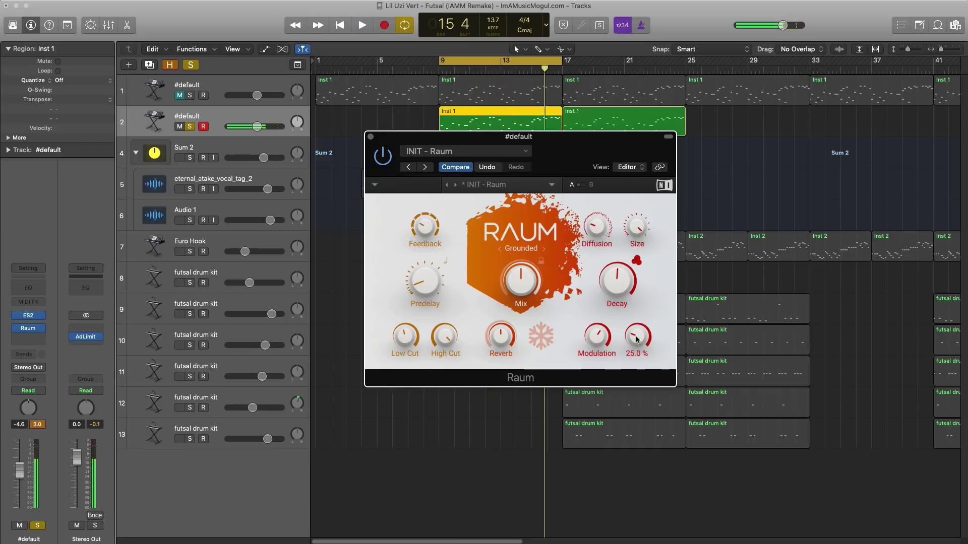
Raise Raum's damp to 87.0 %, and bring it back down below the midpoint while the section plays.
left_click_drag(637, 339, 637, 303)
key("space")
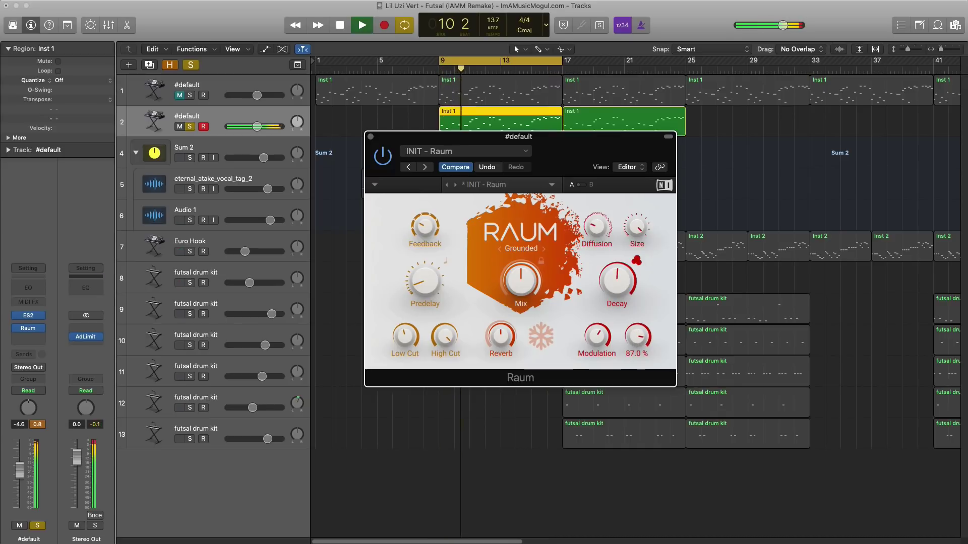
left_click_drag(635, 349, 625, 373)
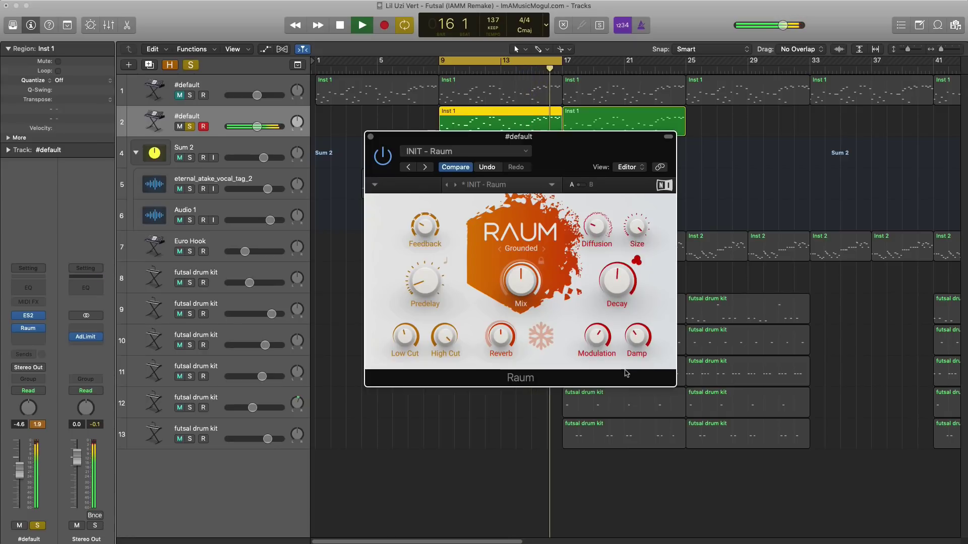
Try the freeze function in Grounded mode by enabling and disabling it during playback.
left_click(539, 339)
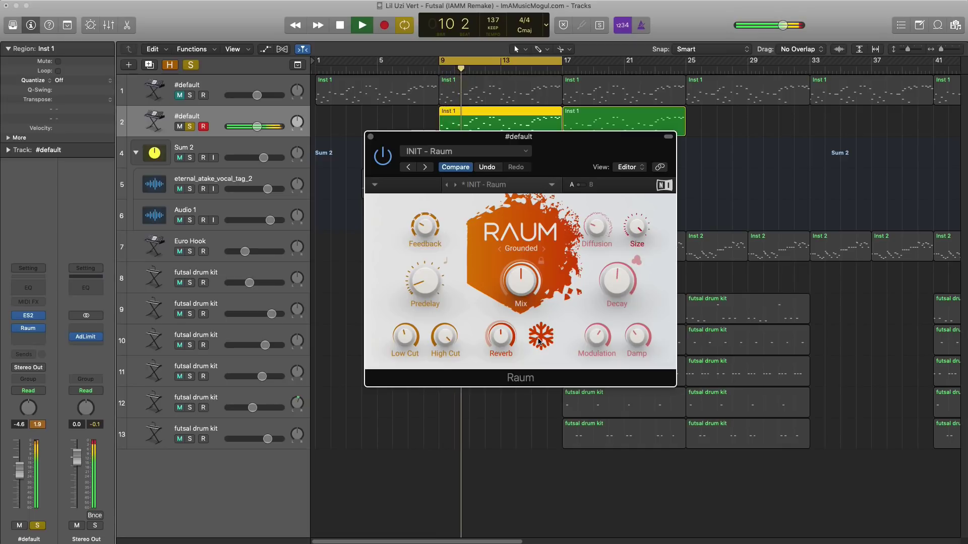
left_click(539, 340)
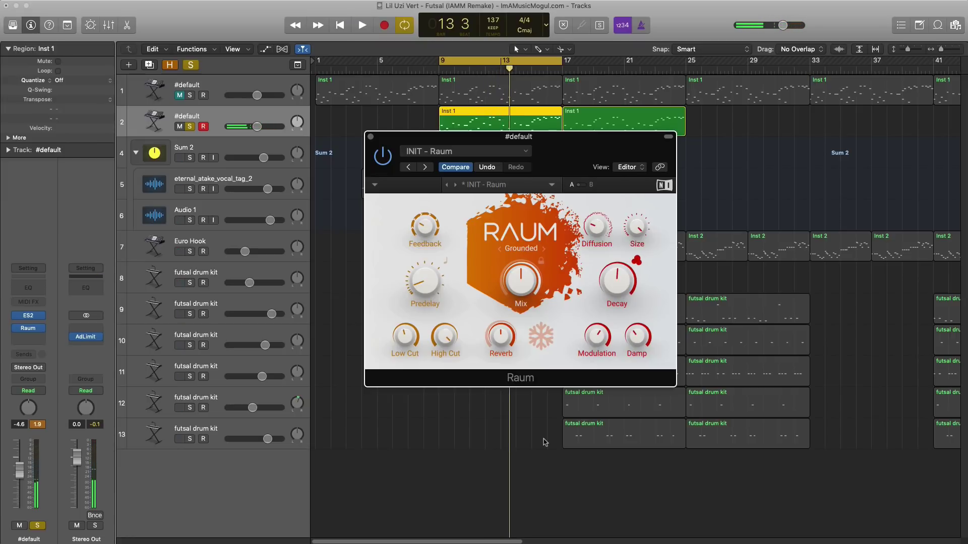
Switch Raum back to the Airy mode and play the section again.
left_click(498, 253)
left_click(498, 252)
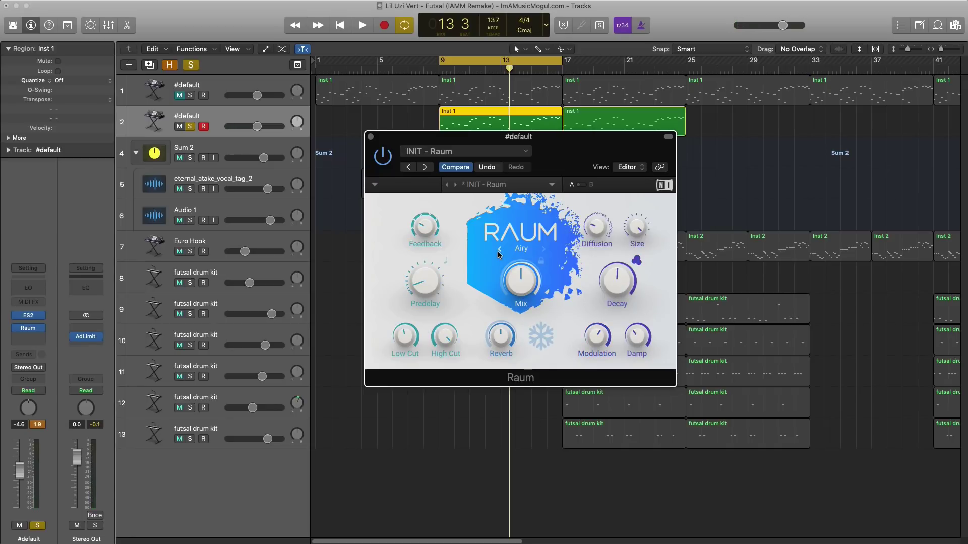
key("space")
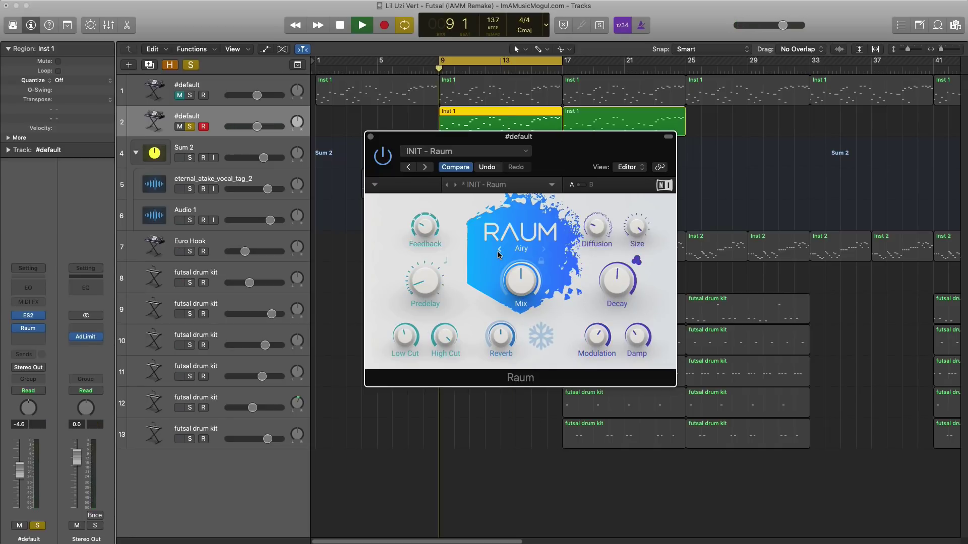
Switch Raum to Grounded mode, play a short part of the section, and return to Airy mode.
key("space")
left_click(542, 249)
left_click(543, 251)
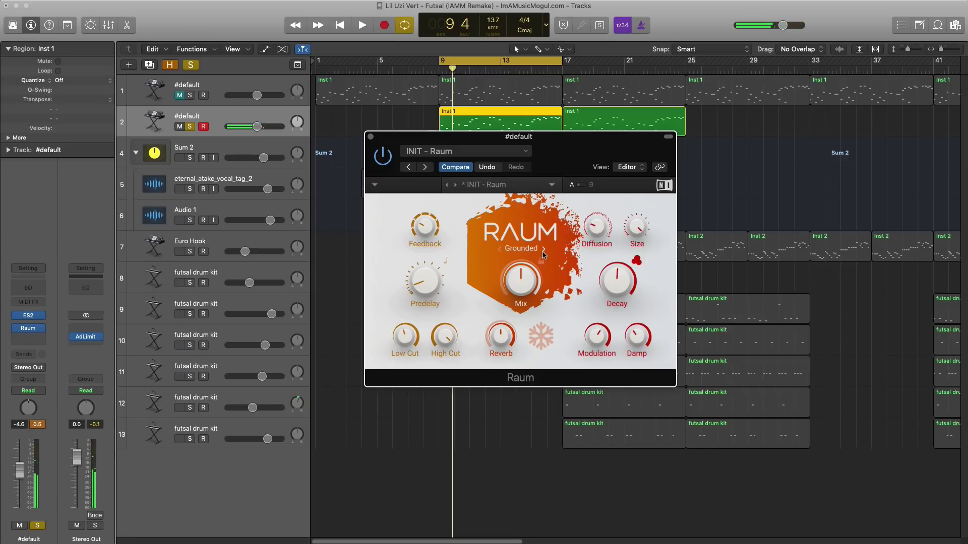
key("space")
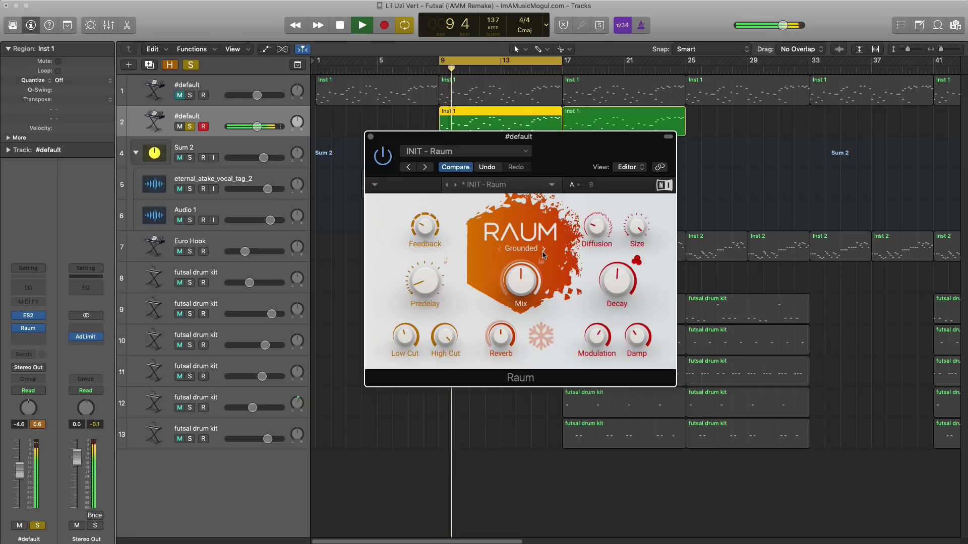
key("space")
left_click(542, 250)
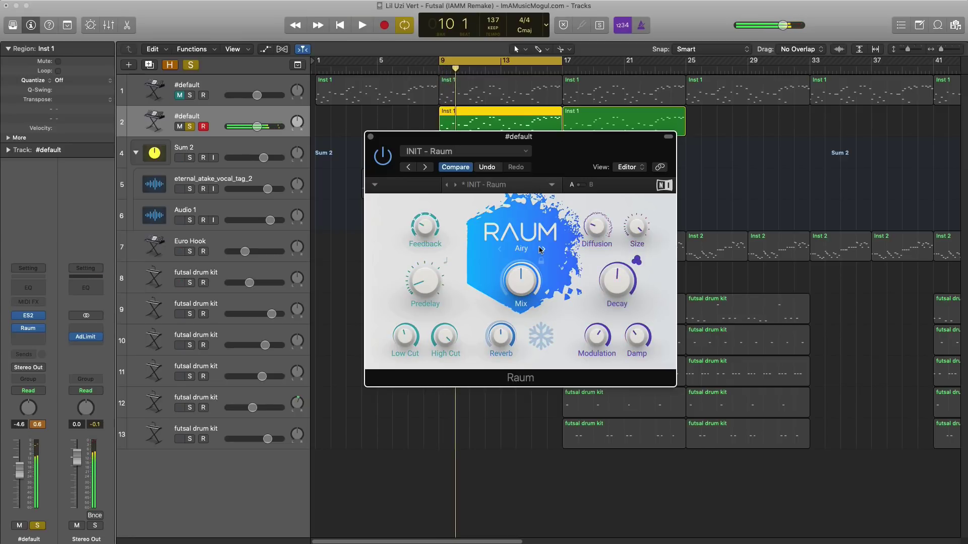
Switch Raum to Cosmic mode with the mix at 18.5 % and the size at 0.0 %, and play the section.
left_click(500, 251)
left_click(500, 255)
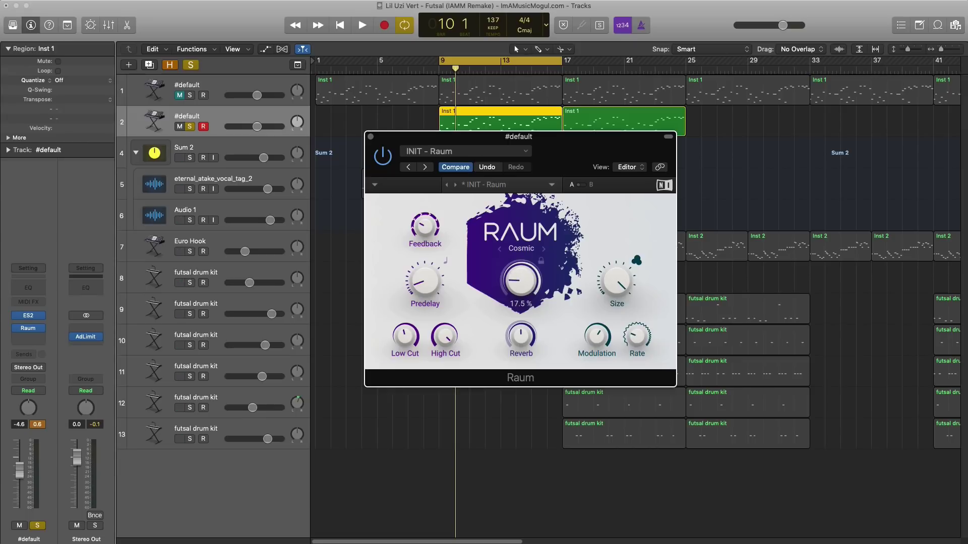
key("space")
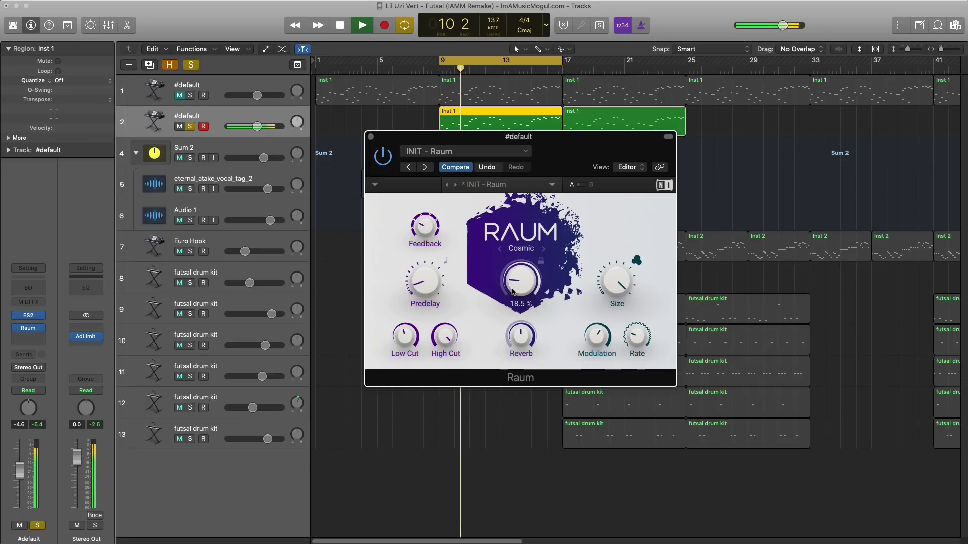
key("space")
mouse_move(612, 293)
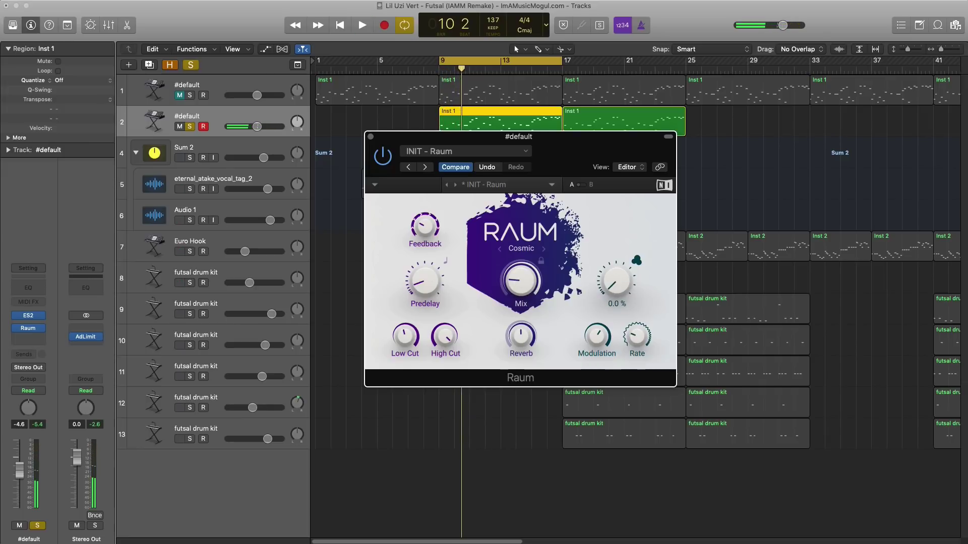
key("space")
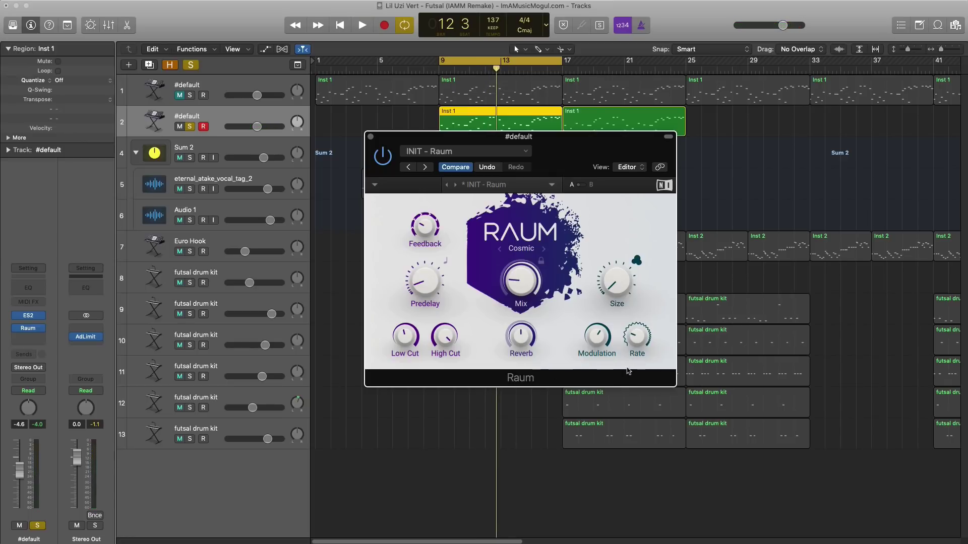
Turn down Raum's reverb and low cut while the section plays.
key("space")
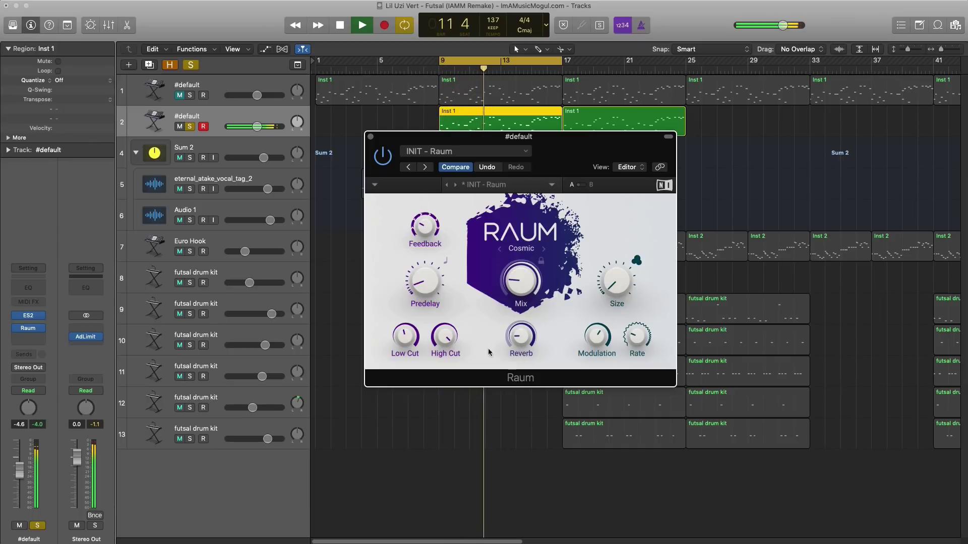
mouse_move(404, 338)
left_click_drag(404, 337, 405, 376)
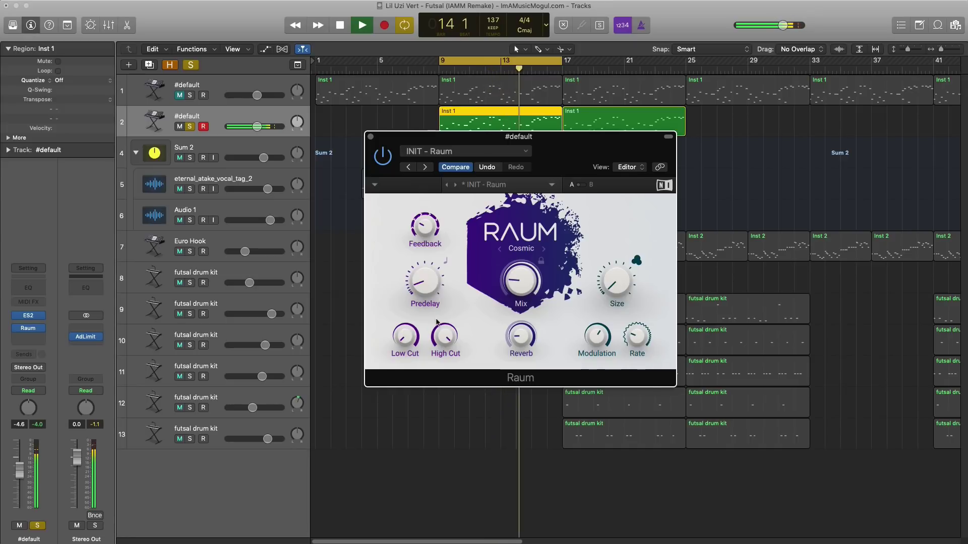
key("space")
Sync Raum's predelay to the tempo at 1/8 Straight, and play the section.
mouse_move(435, 284)
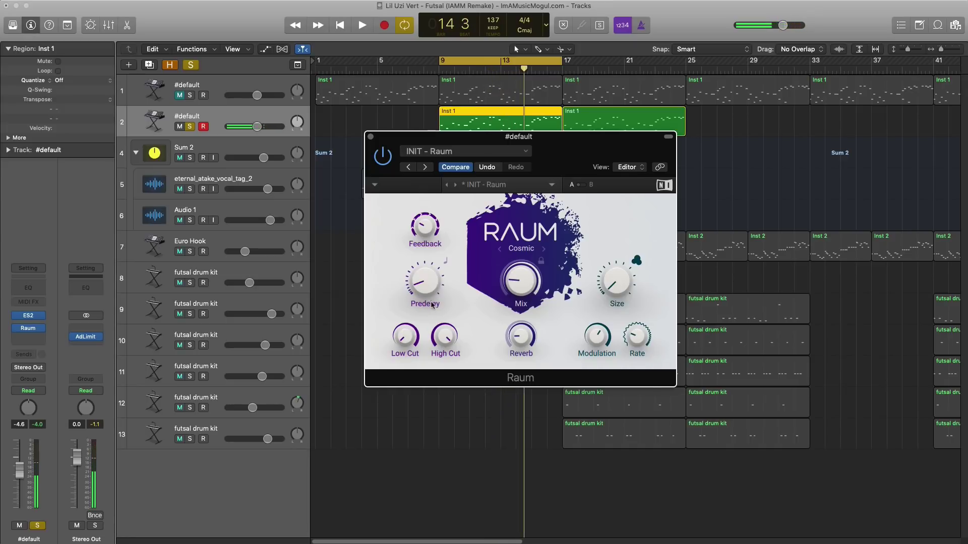
left_click(447, 262)
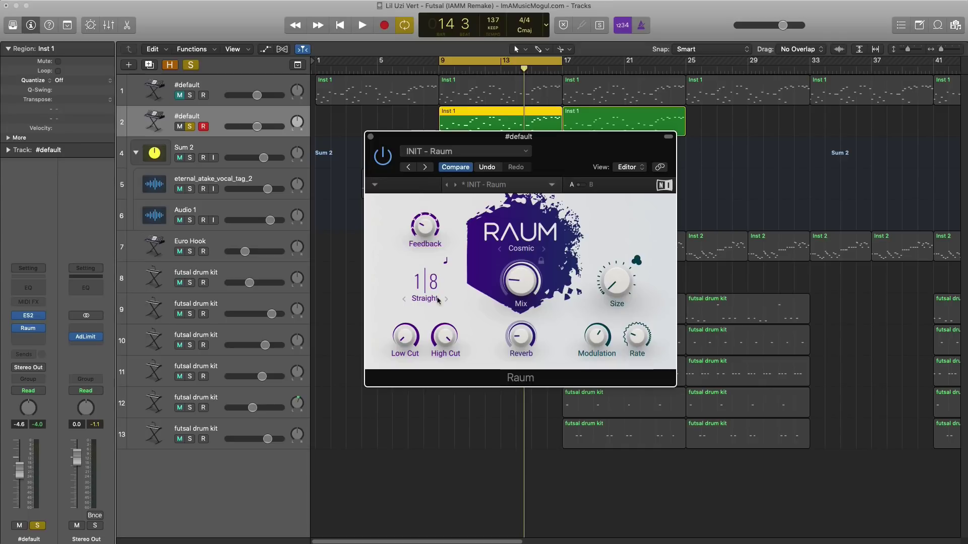
key("space")
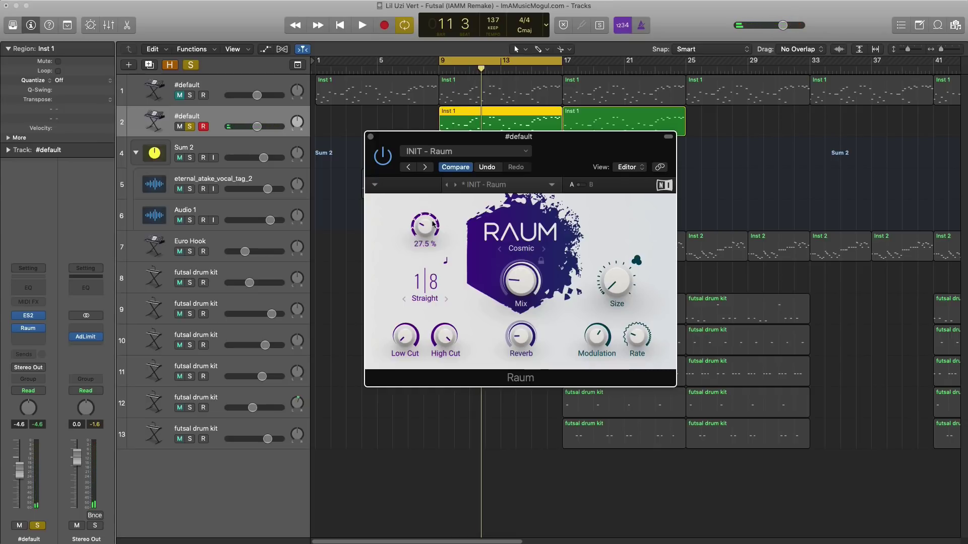
Raise Raum's feedback to 54.0 % while the section plays.
key("space")
mouse_move(421, 229)
left_mouse_down()
mouse_move(421, 211)
mouse_move(423, 226)
left_mouse_up()
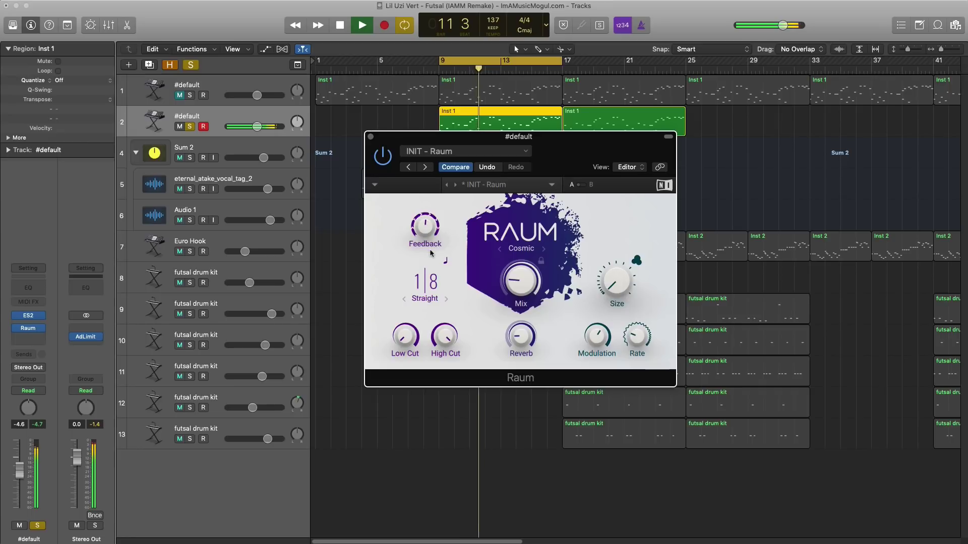
left_click_drag(424, 232, 424, 232)
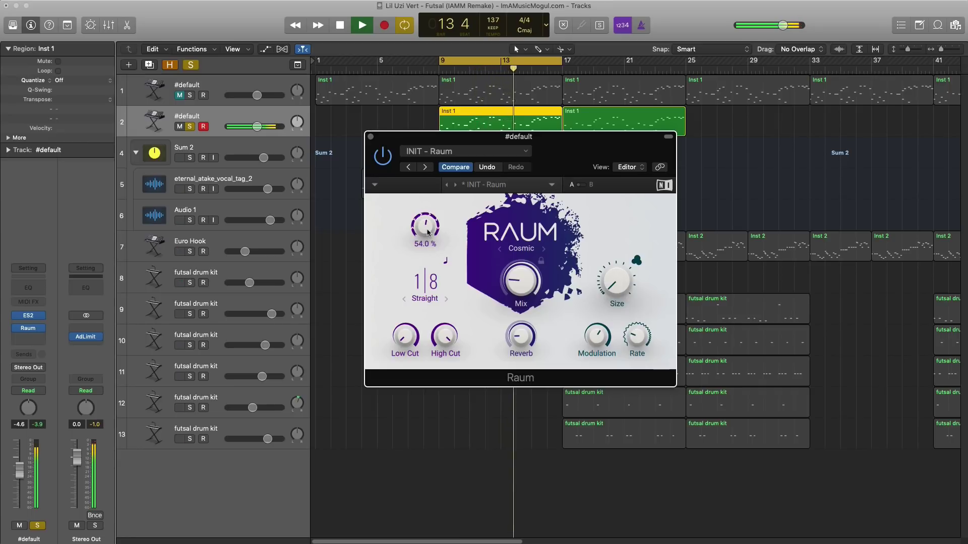
Try Raum's mix at 57.0 % during playback, and bring it back down to 19.0 %.
mouse_move(521, 281)
left_mouse_down()
mouse_move(521, 262)
mouse_move(510, 294)
left_mouse_up()
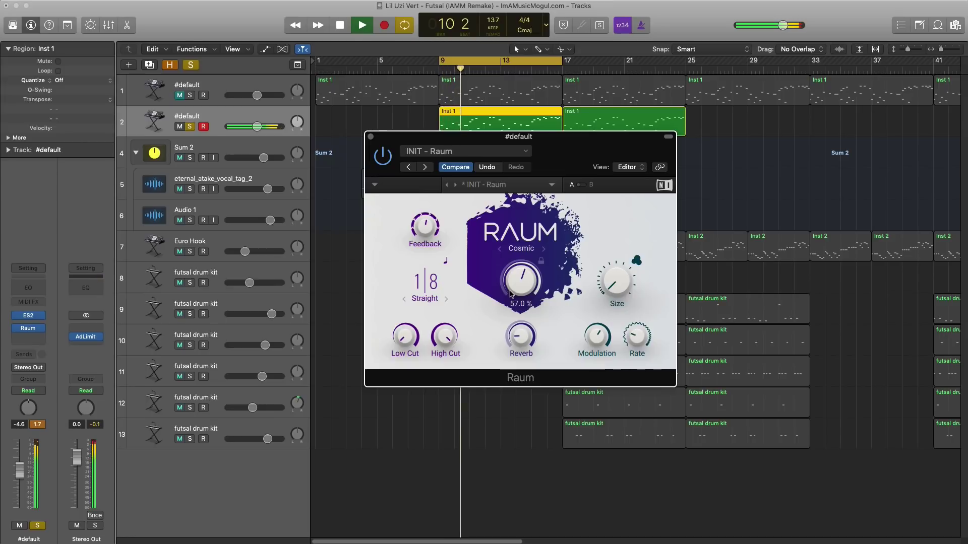
key("space")
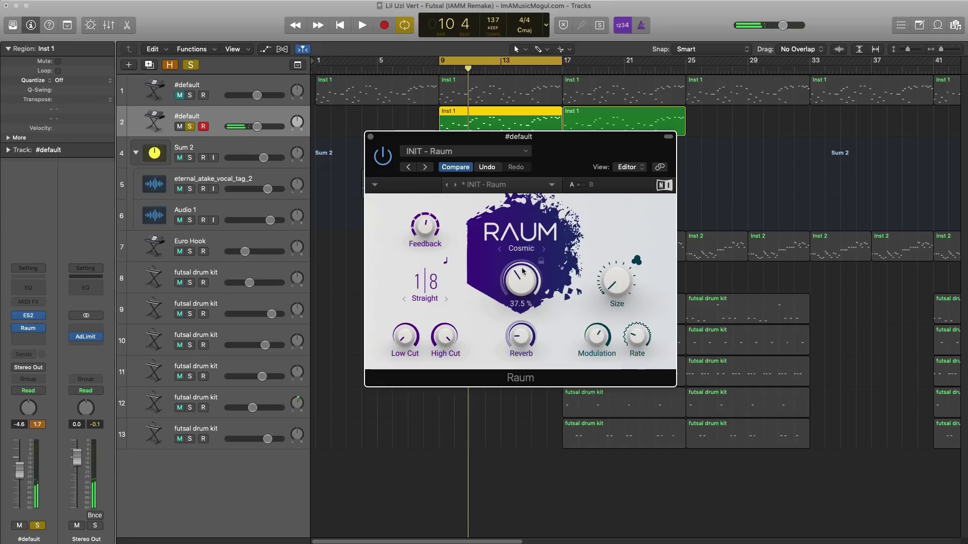
key("space")
left_click_drag(521, 280, 521, 289)
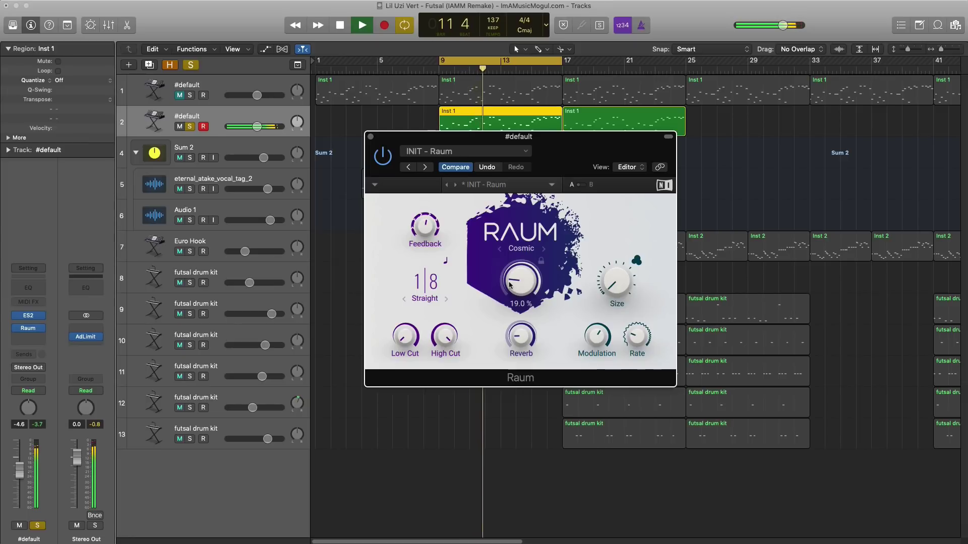
key("space")
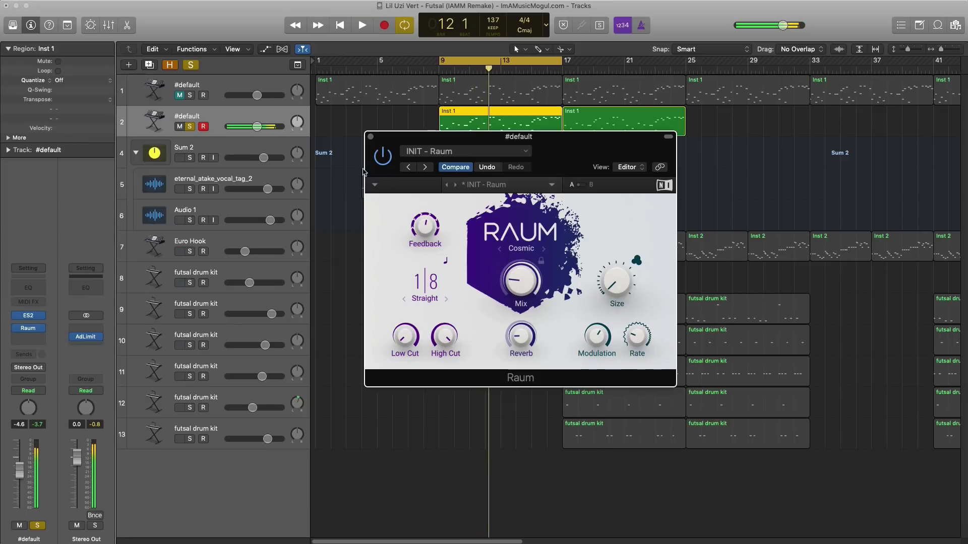
Close Raum, and insert a stereo HalfTime after it on the synth track with the loop set to 2 Bars.
left_click(370, 138)
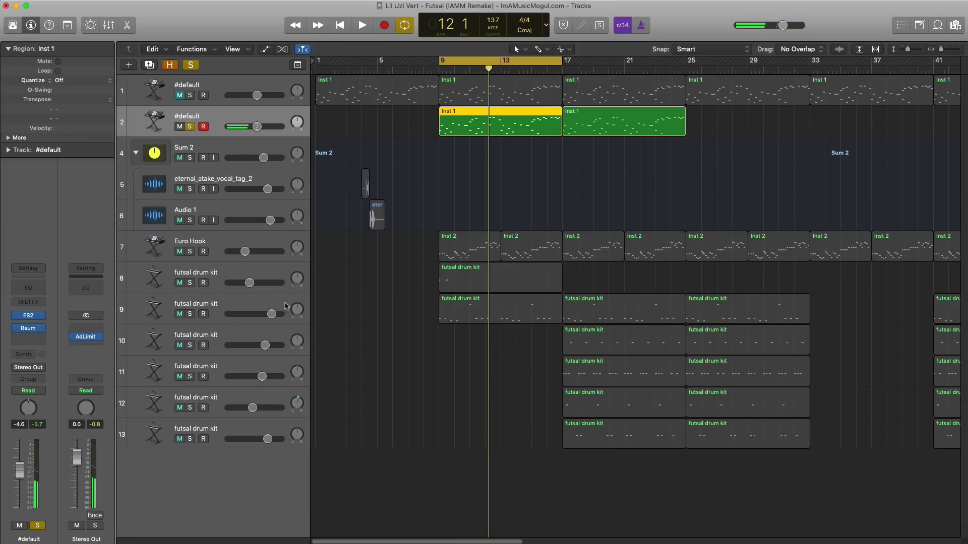
left_click(38, 337)
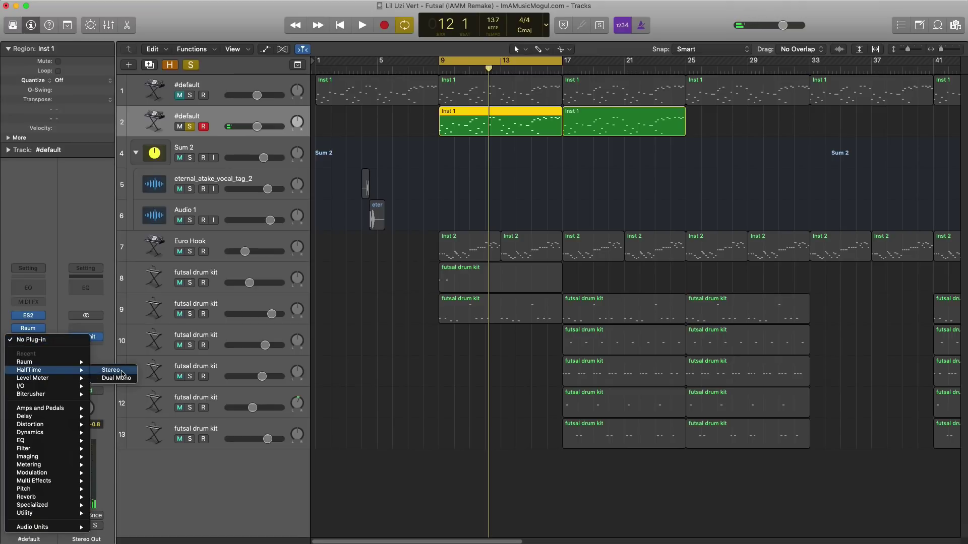
left_click(111, 370)
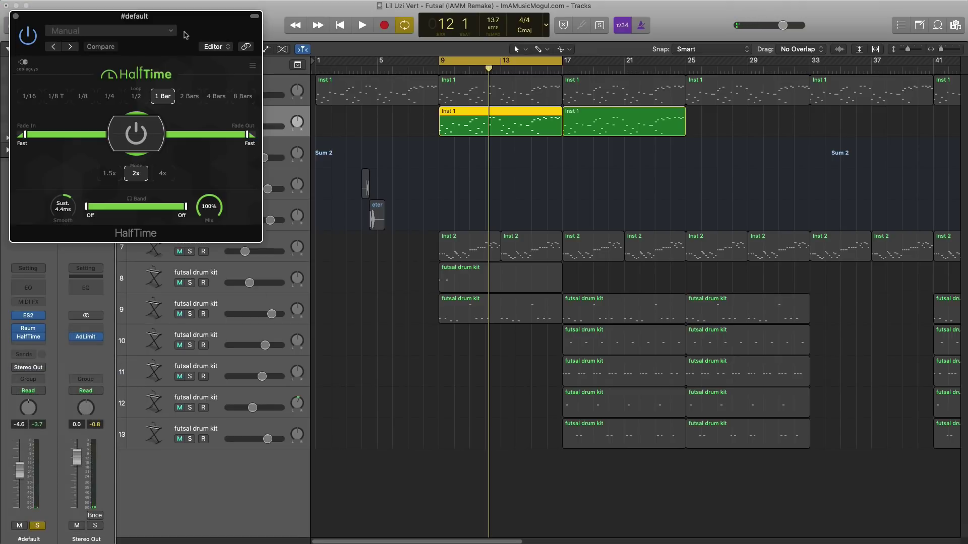
left_click_drag(185, 34, 544, 144)
left_click(547, 205)
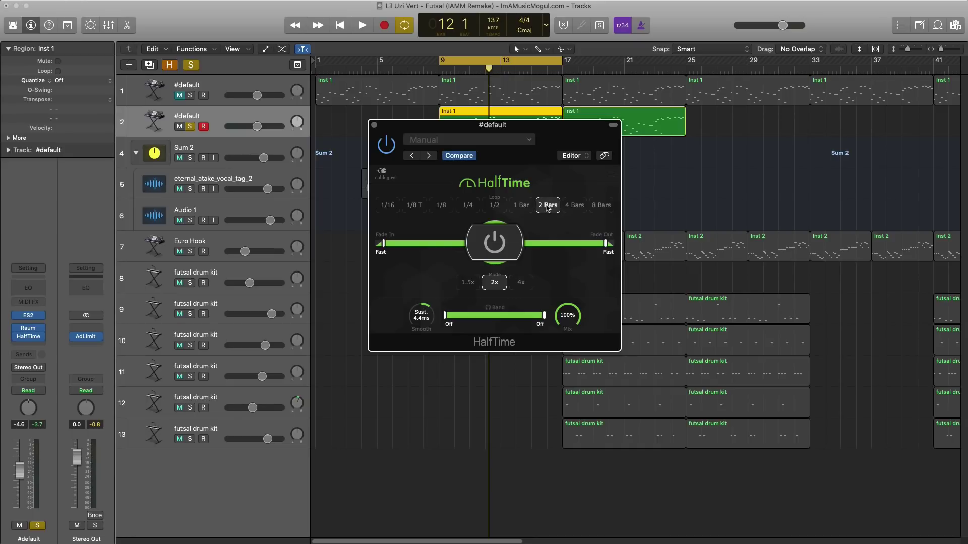
Play the section through HalfTime, and close its window.
key("space")
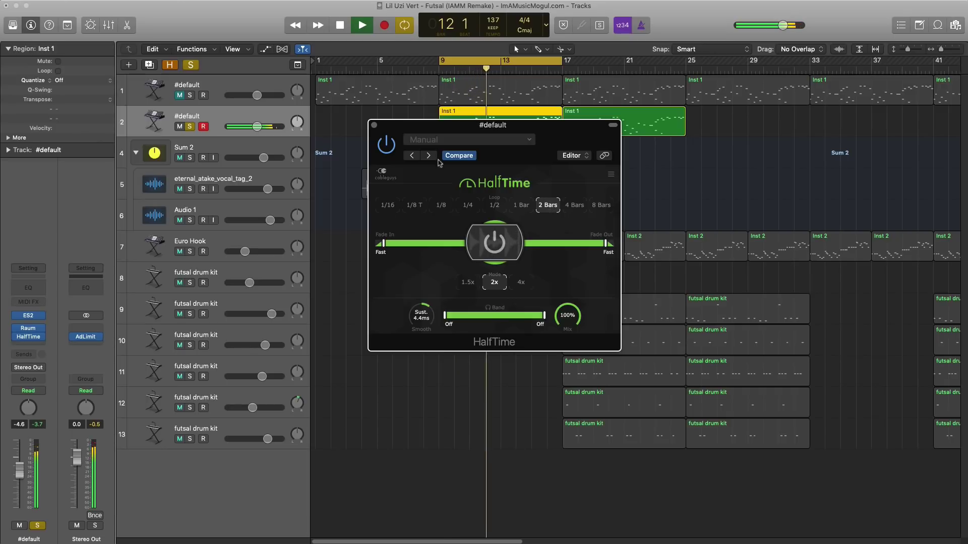
left_click(374, 125)
key("space")
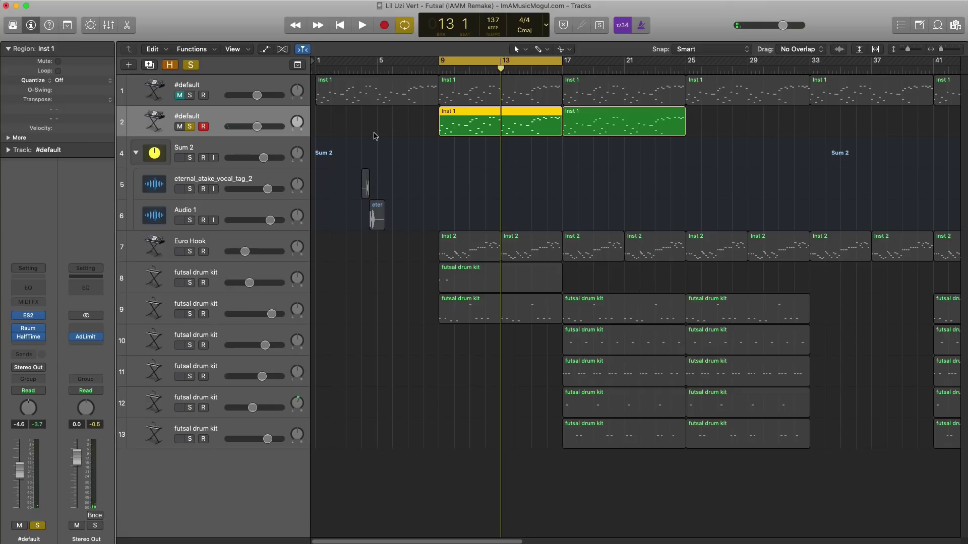
Reopen Raum from the synth track's effects chain.
mouse_move(23, 341)
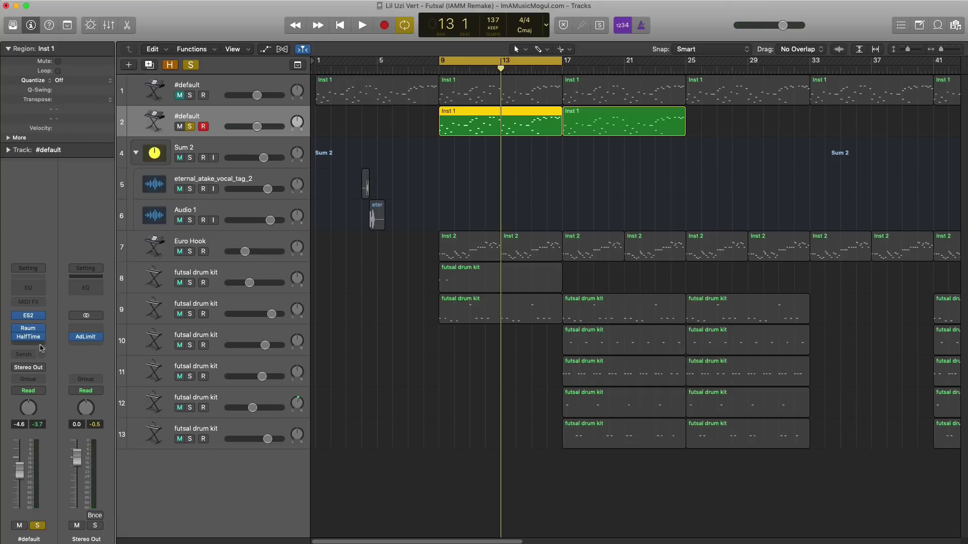
left_click(28, 331)
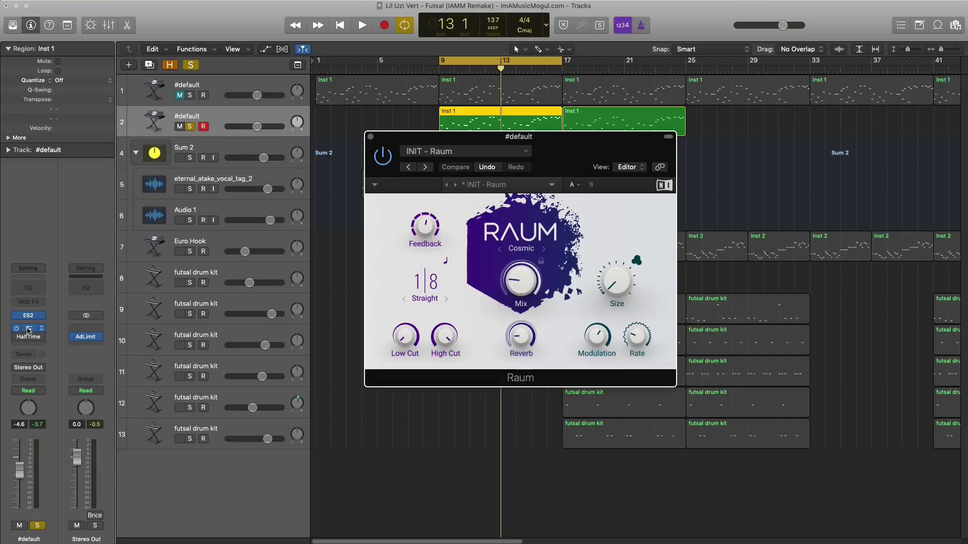